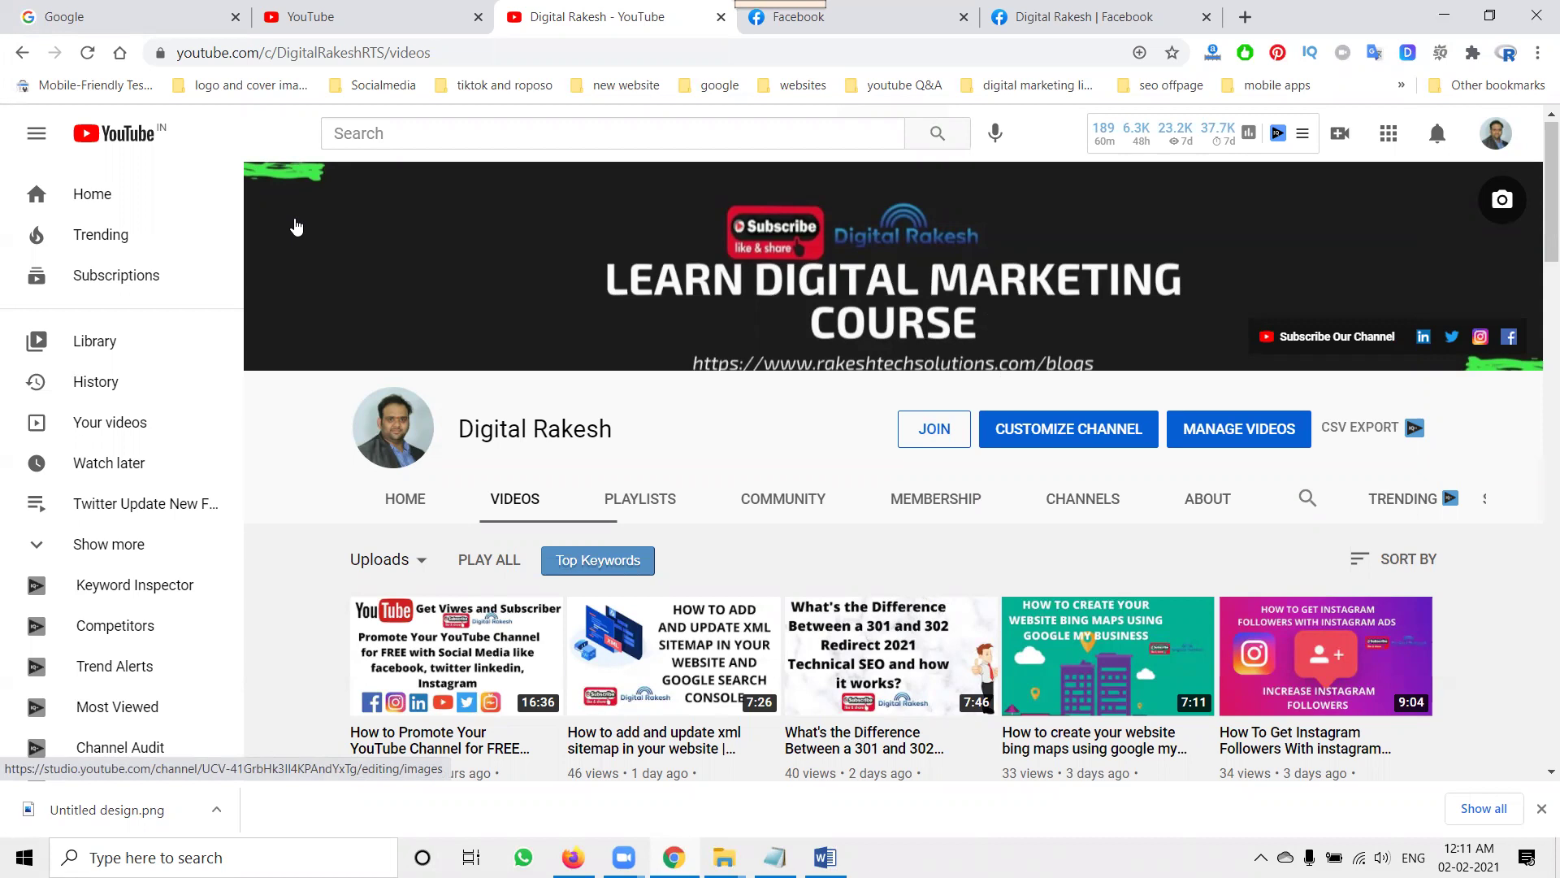
# Switch from the YouTube channel to the Digital Rakesh Facebook page tab
pyautogui.click(1083, 27)
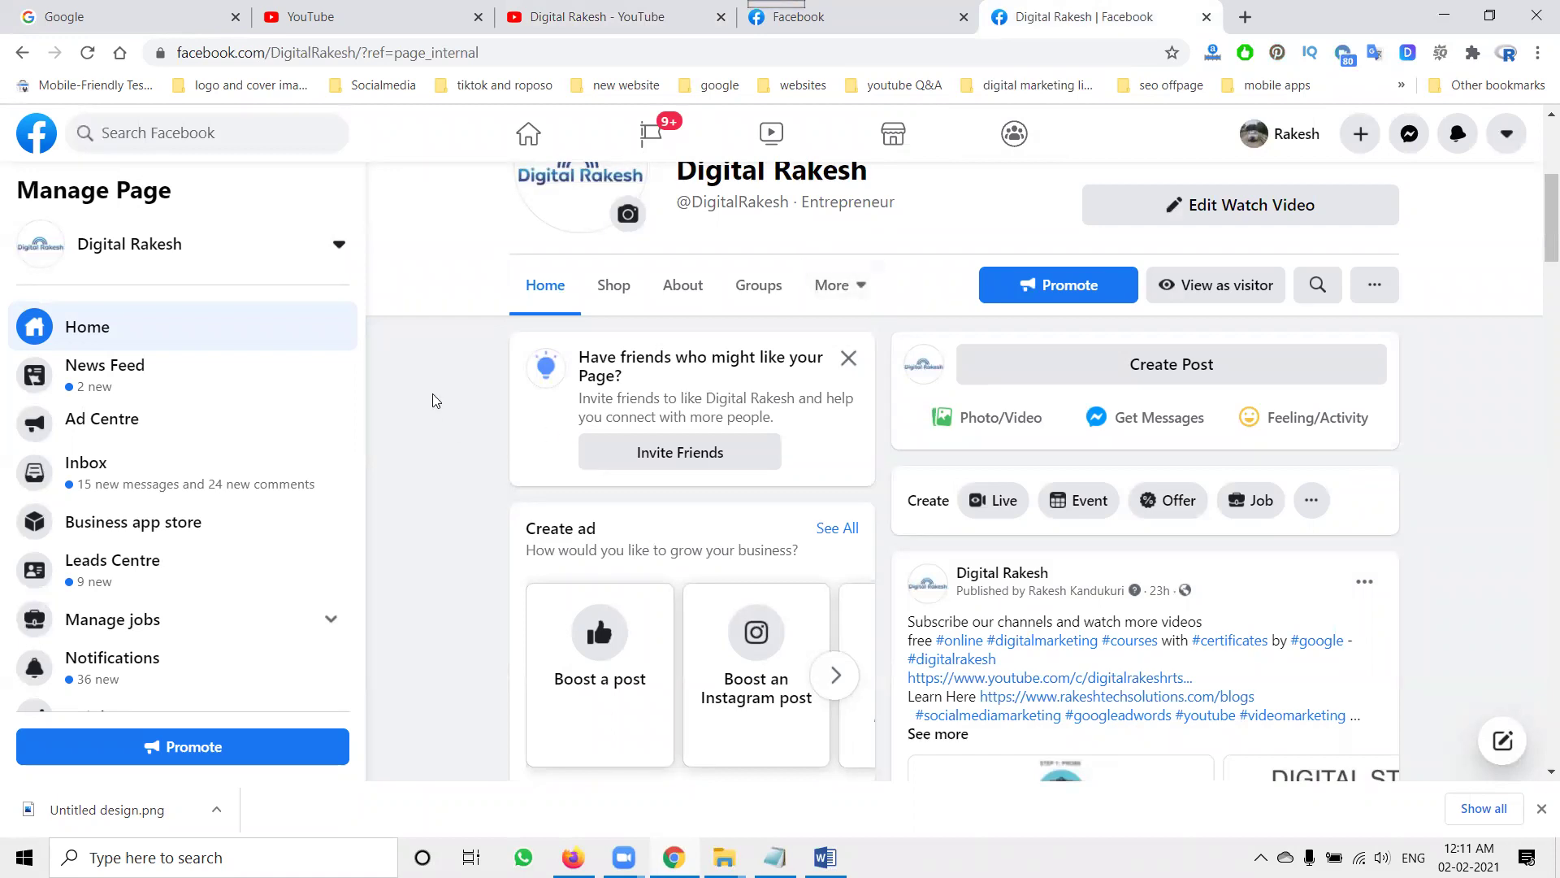
# Start a new post on the Digital Rakesh page and expand the Add to your post options
pyautogui.click(1115, 365)
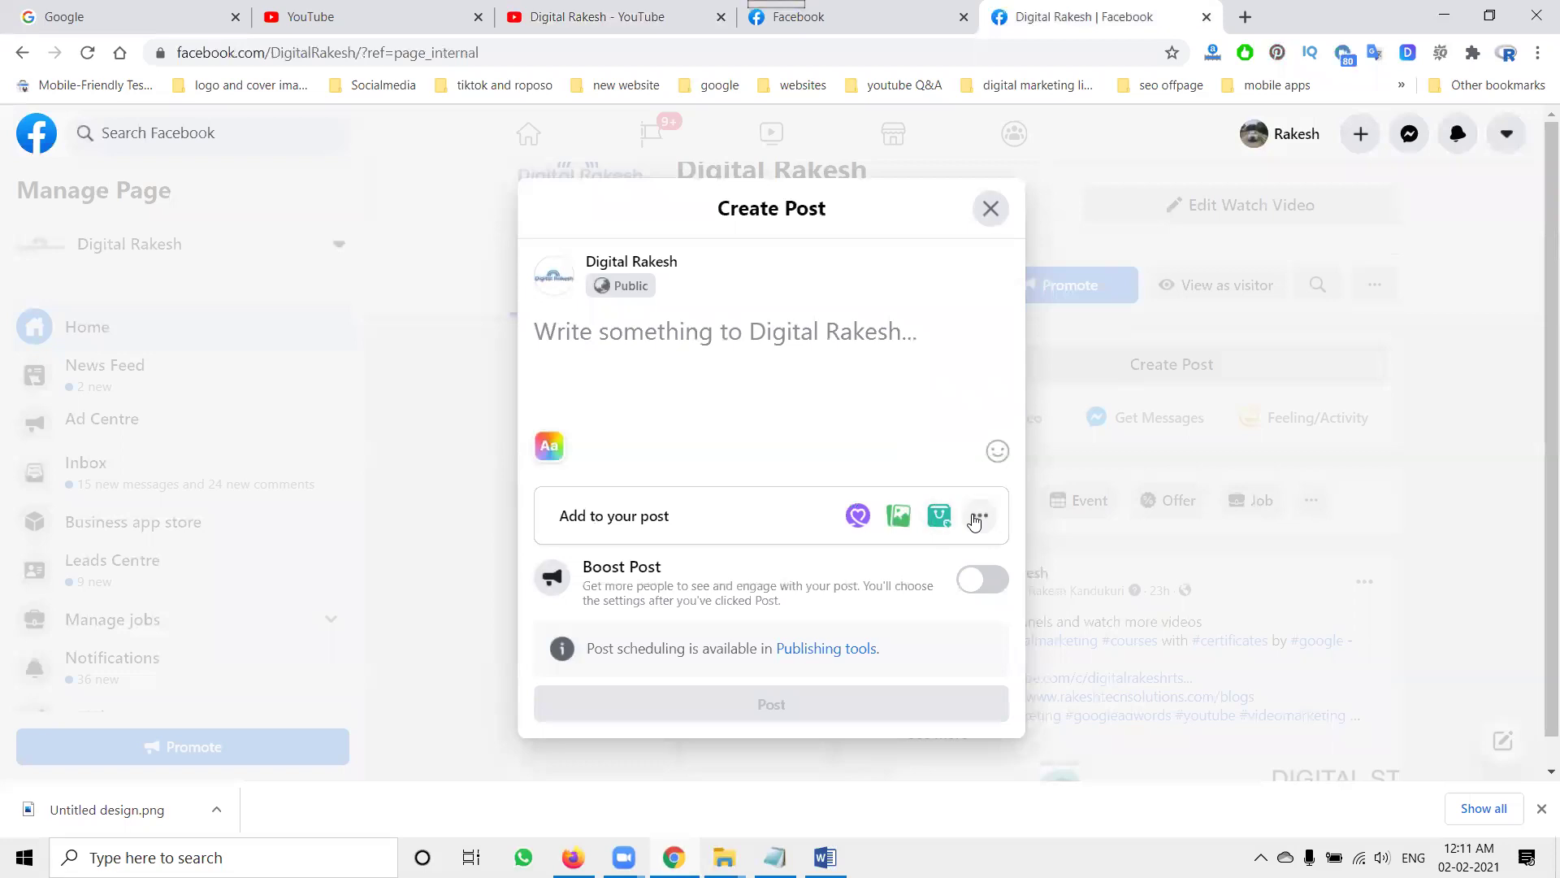
pyautogui.click(975, 520)
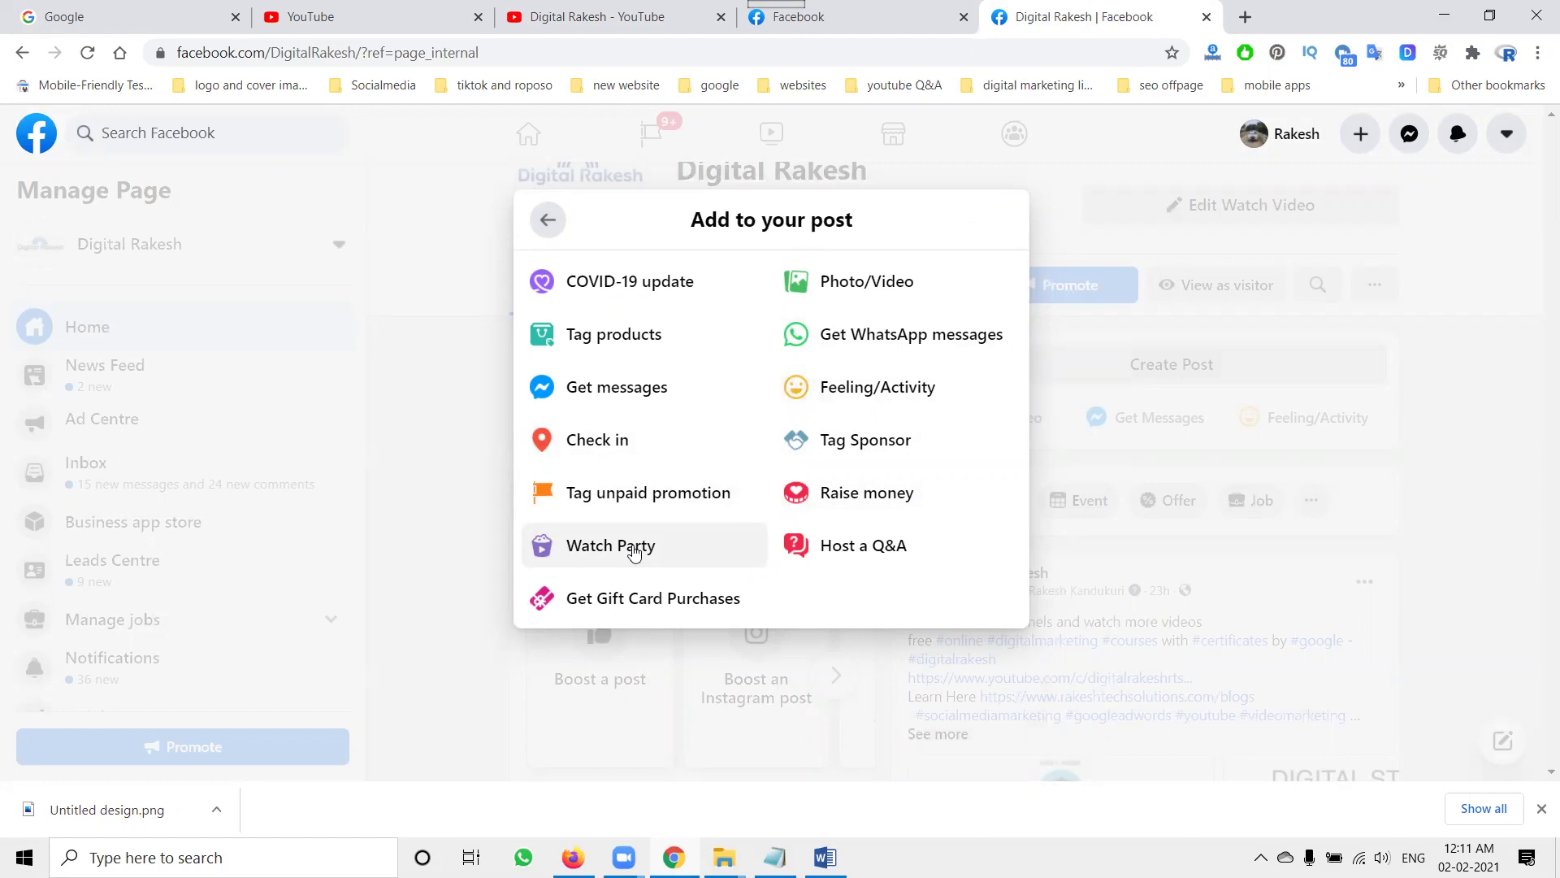
# Turn the post into a Watch Party and scroll through the suggested videos
pyautogui.click(635, 552)
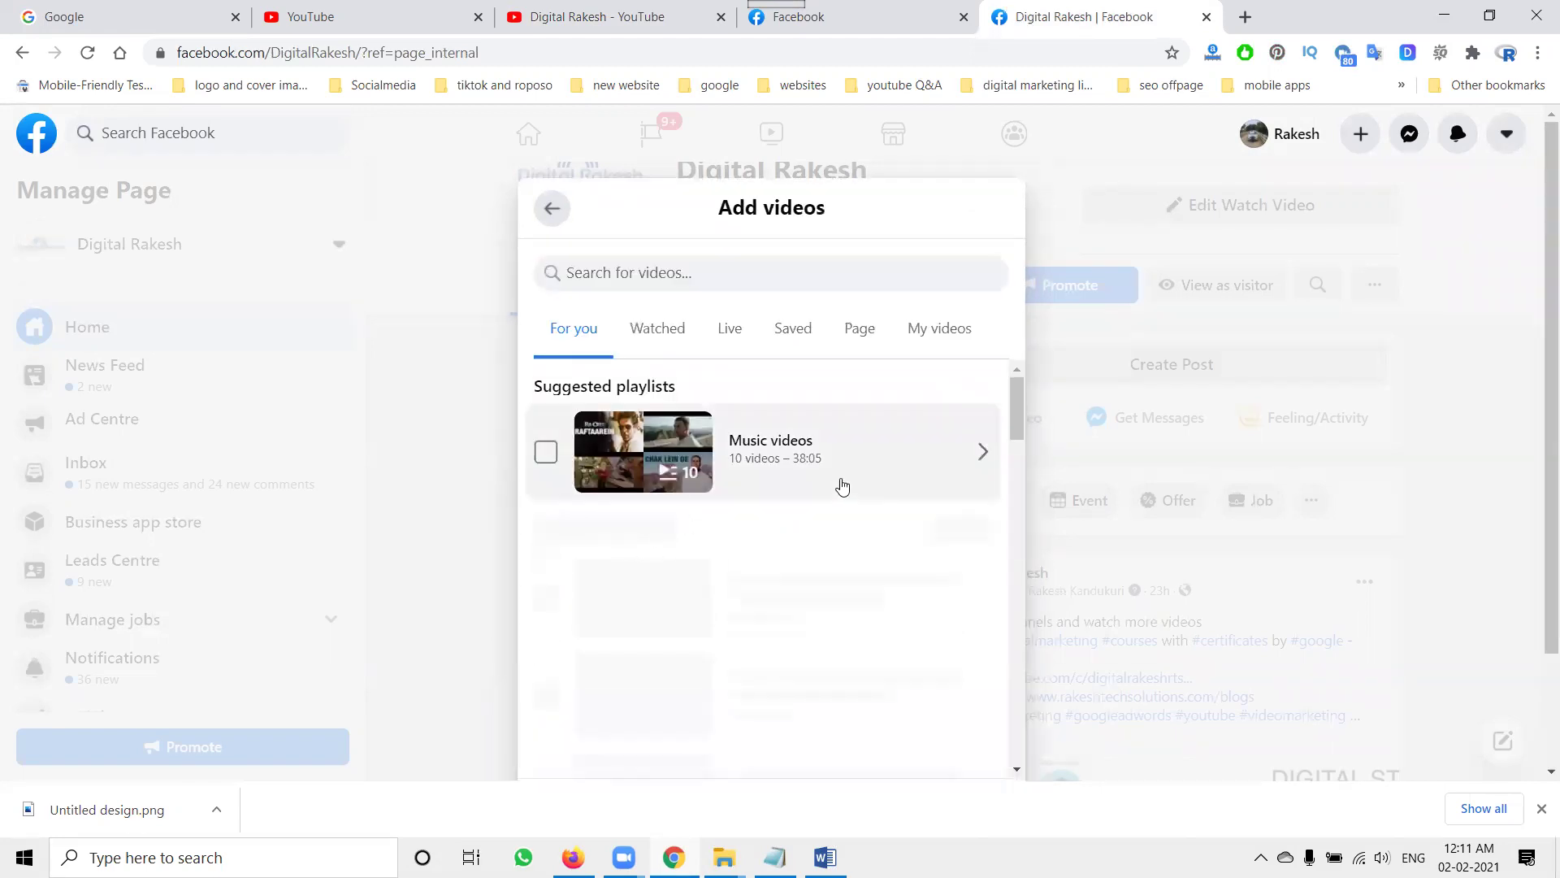
pyautogui.scroll(-3, 704, 512)
pyautogui.scroll(-7, 705, 511)
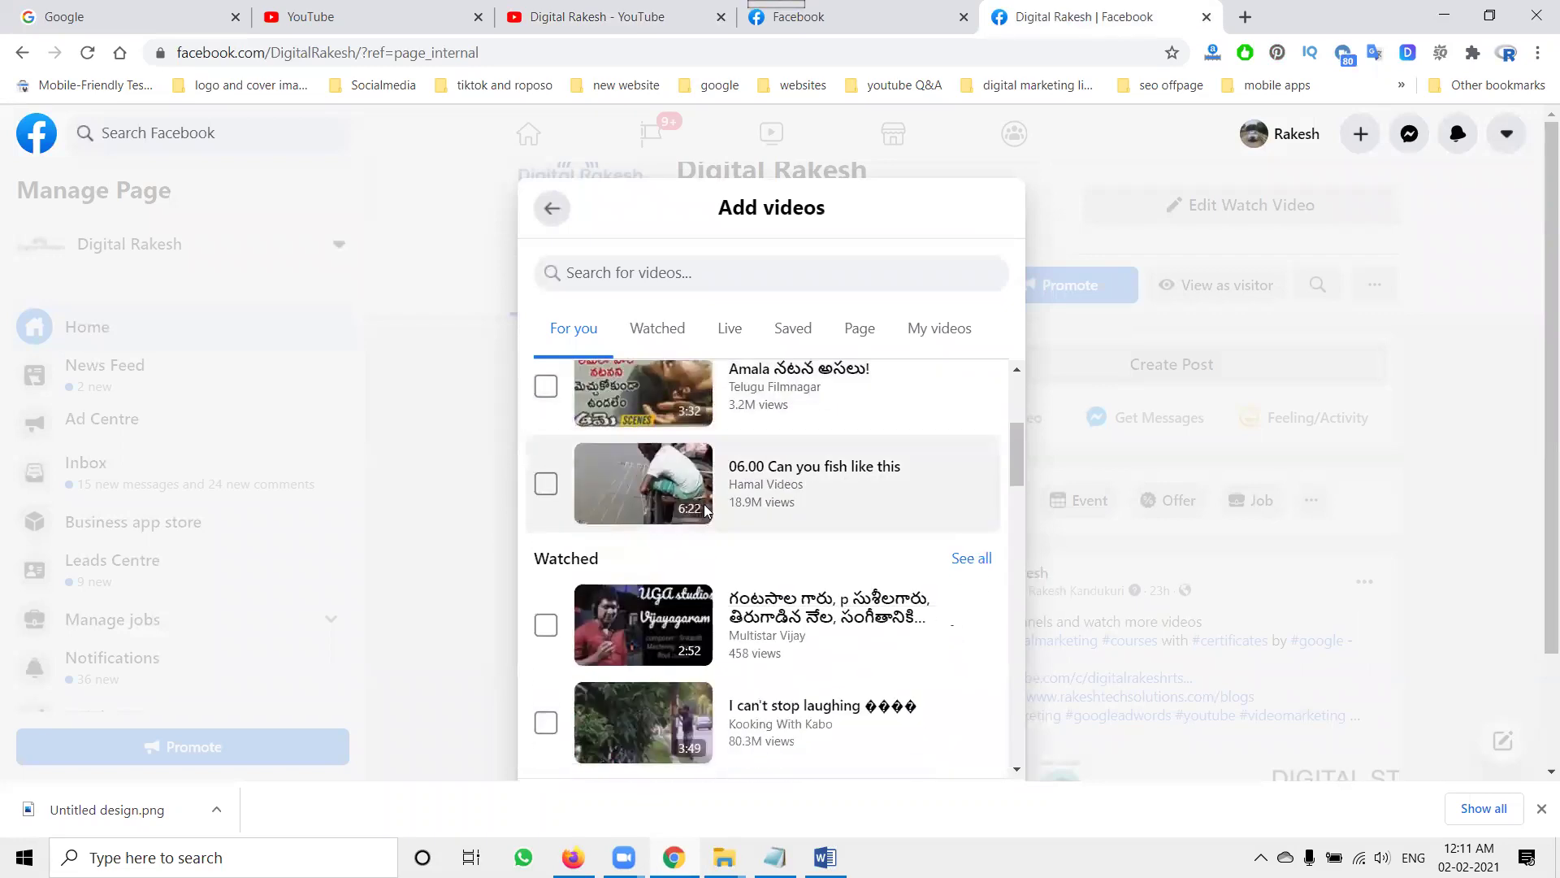
pyautogui.scroll(-6, 706, 512)
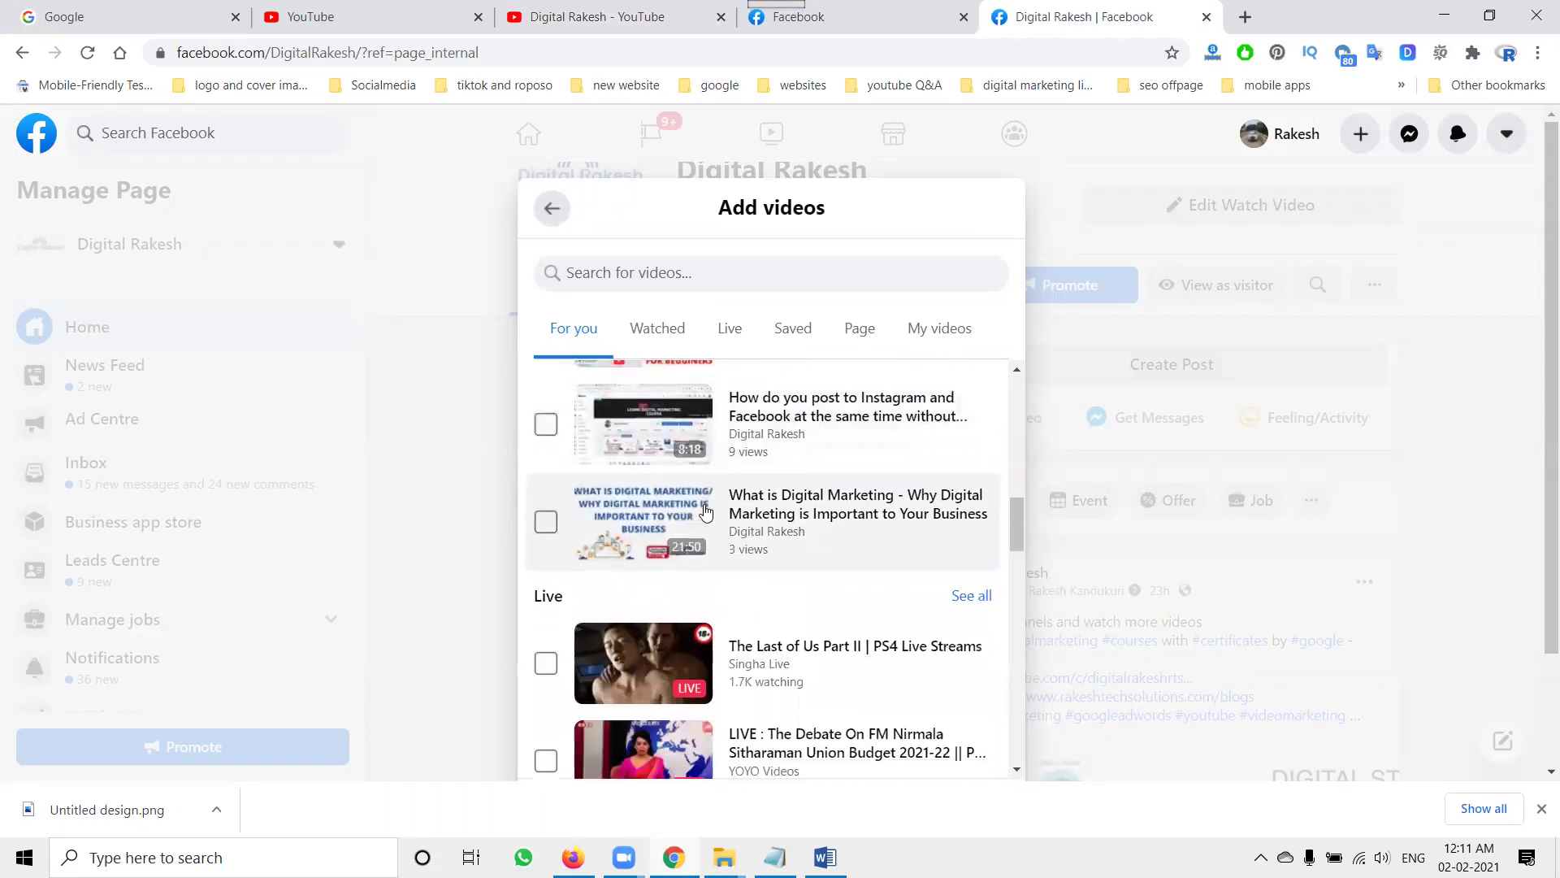
pyautogui.scroll(-1, 705, 512)
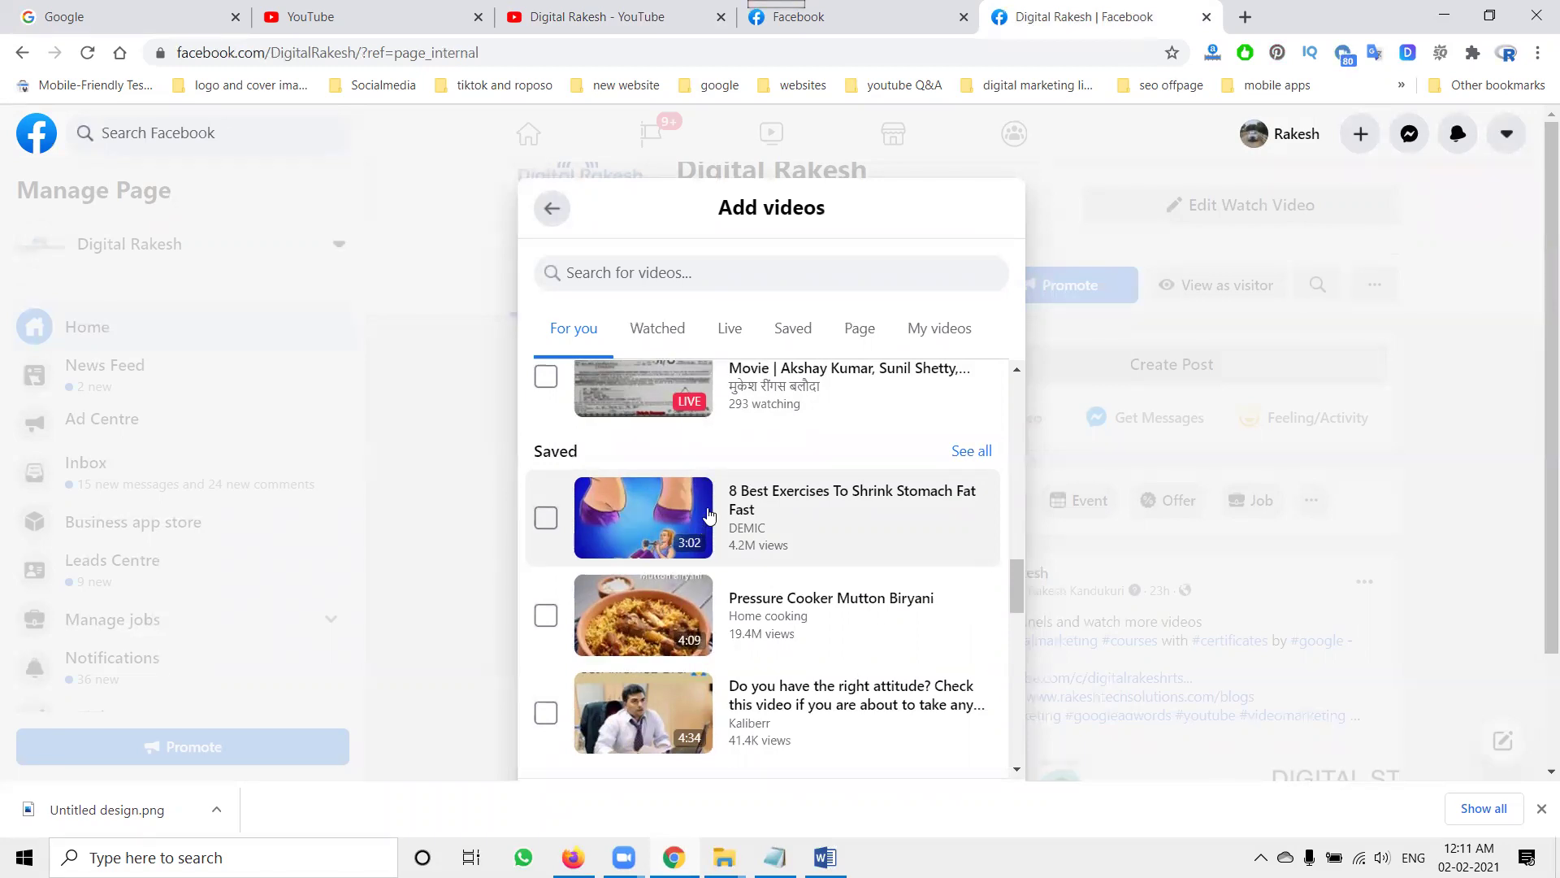
# Browse the Watched, Live, Saved and My videos tabs, settling on the Page's own videos
pyautogui.click(639, 335)
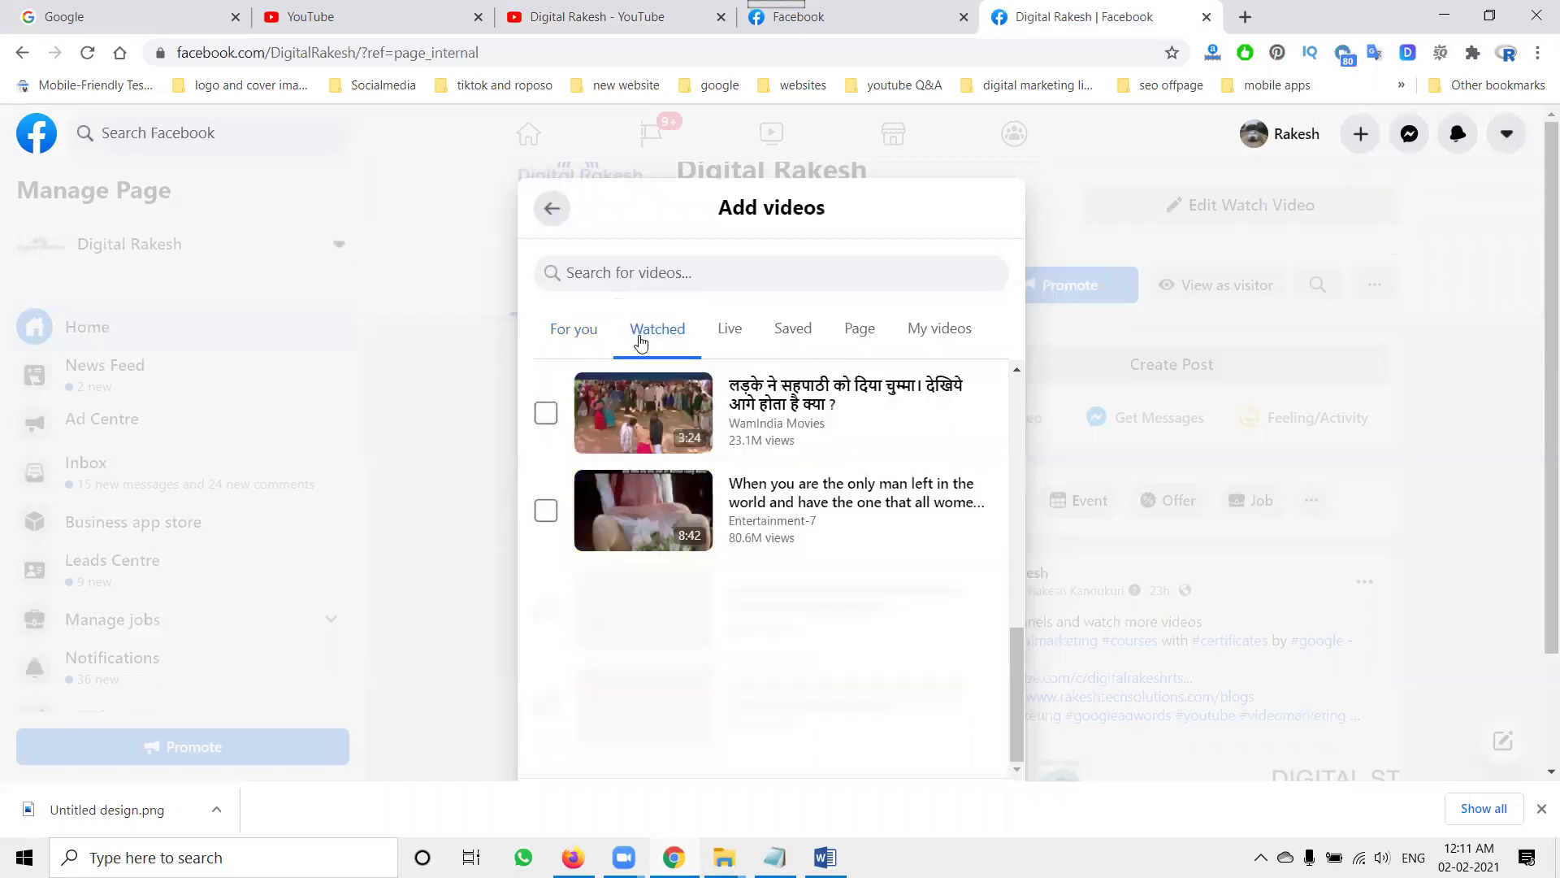
pyautogui.click(725, 336)
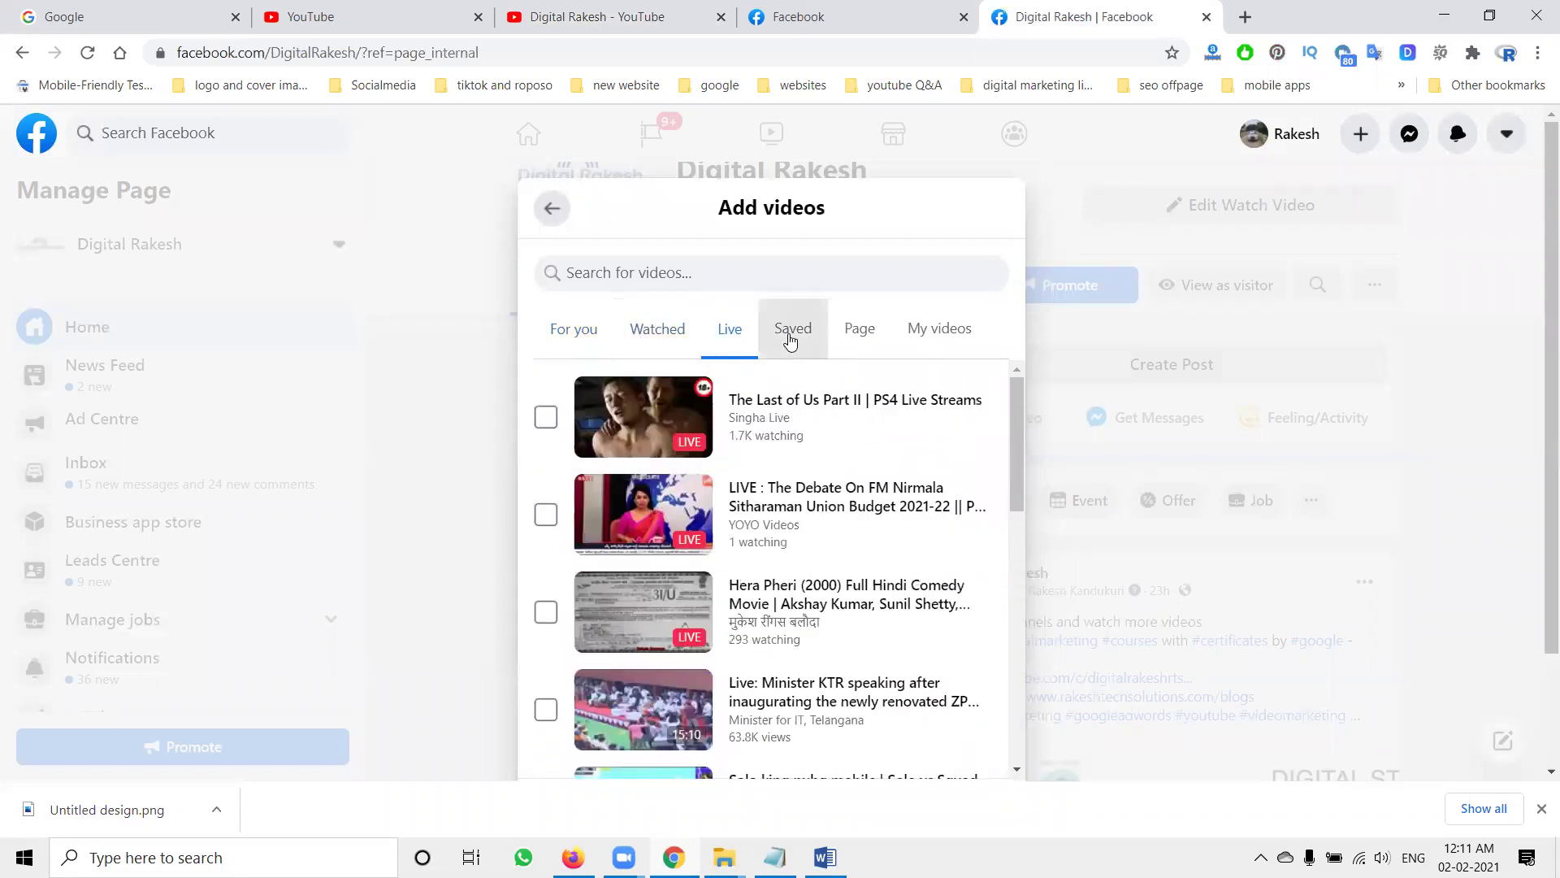
pyautogui.click(794, 335)
pyautogui.click(862, 335)
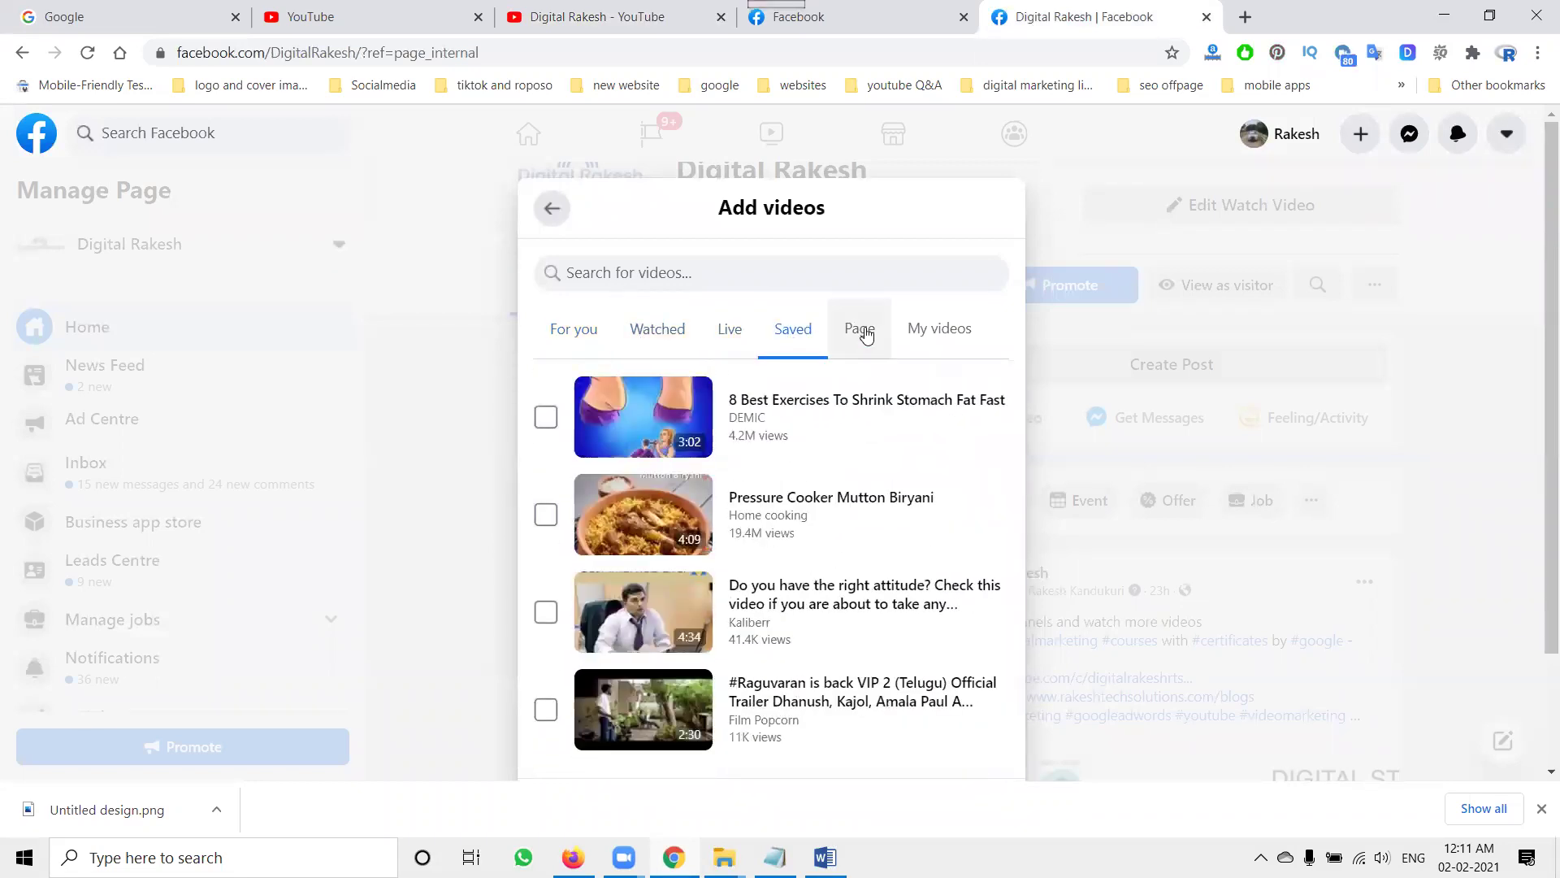
pyautogui.click(913, 335)
pyautogui.click(848, 334)
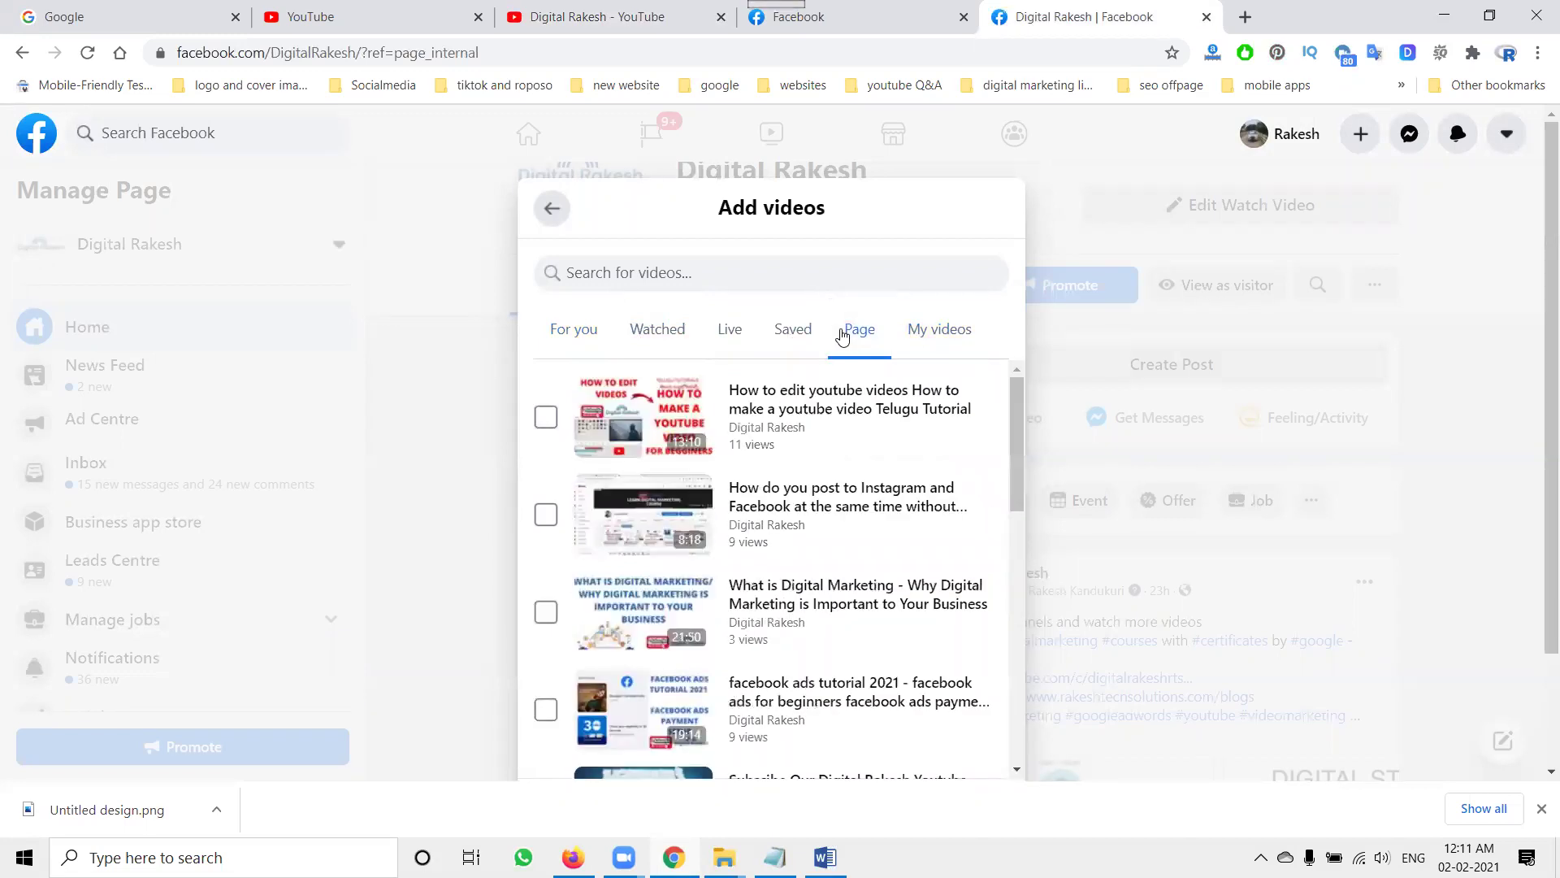
pyautogui.scroll(-4, 729, 453)
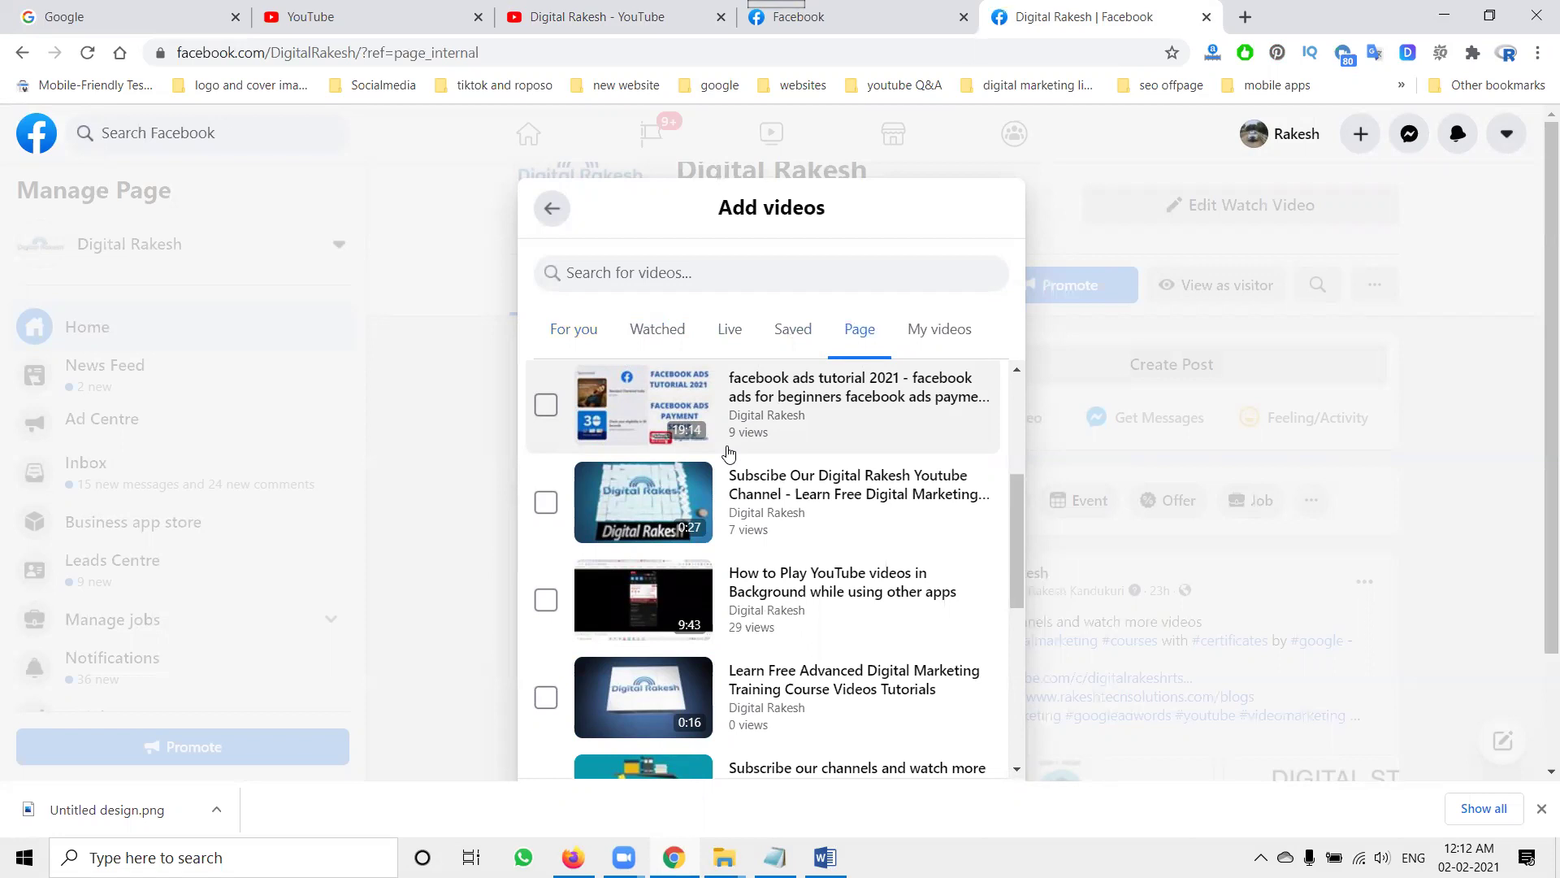
pyautogui.scroll(4, 729, 453)
# Queue the How to edit youtube videos, Instagram posting, Digital Marketing and Subscribe videos
pyautogui.click(545, 416)
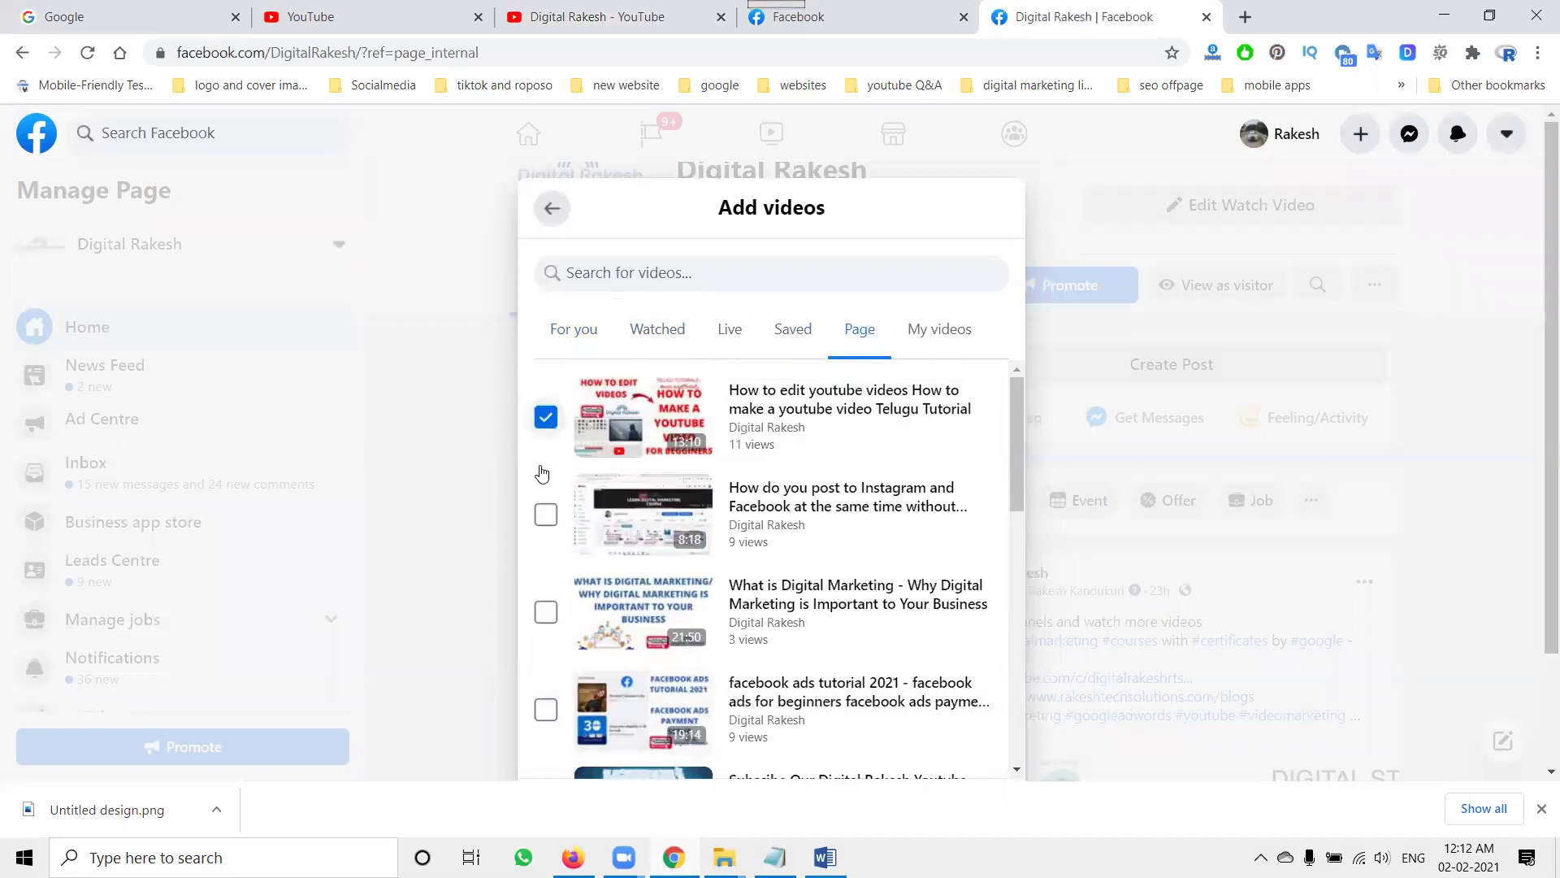
pyautogui.click(545, 514)
pyautogui.click(545, 612)
pyautogui.scroll(-3, 533, 538)
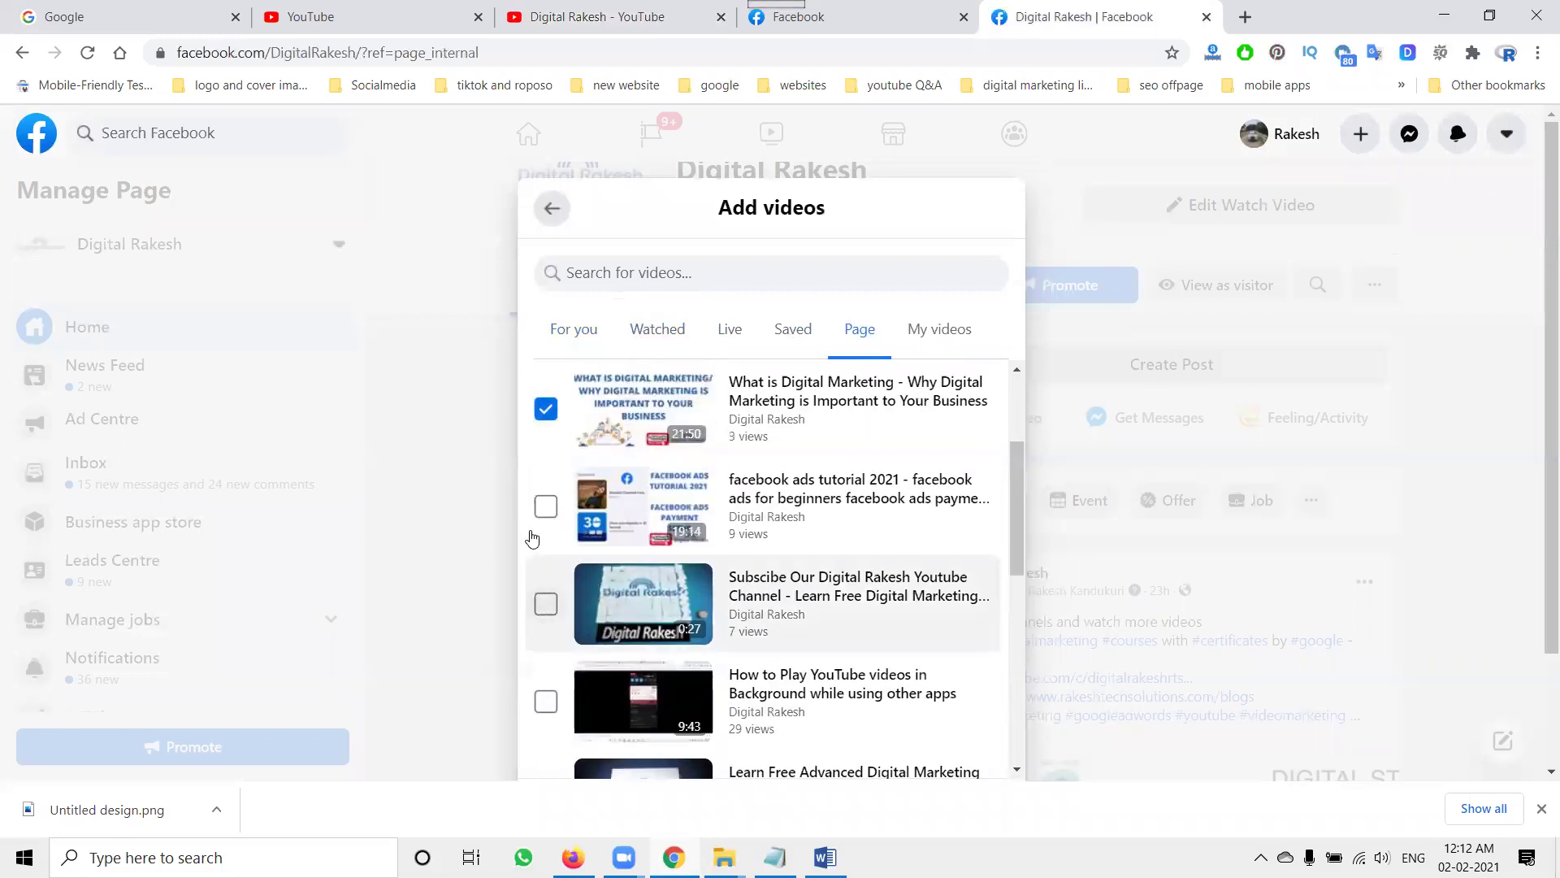
pyautogui.click(545, 506)
pyautogui.click(545, 603)
pyautogui.scroll(-3, 557, 538)
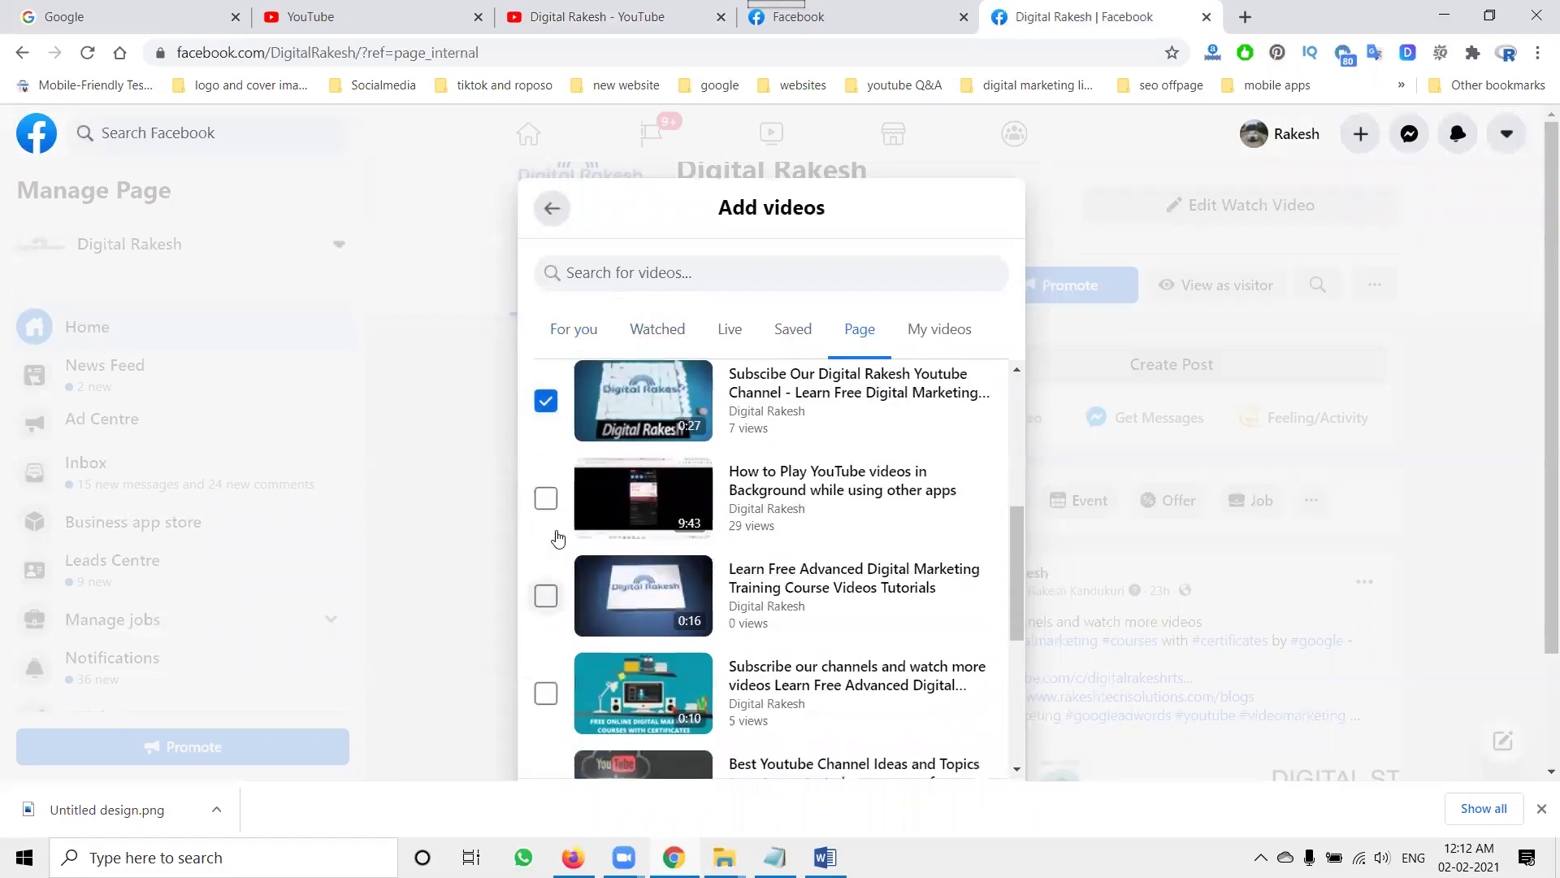
# Queue further page videos through the Google Indexing Tool video, then open a new tab
pyautogui.click(546, 498)
pyautogui.click(546, 596)
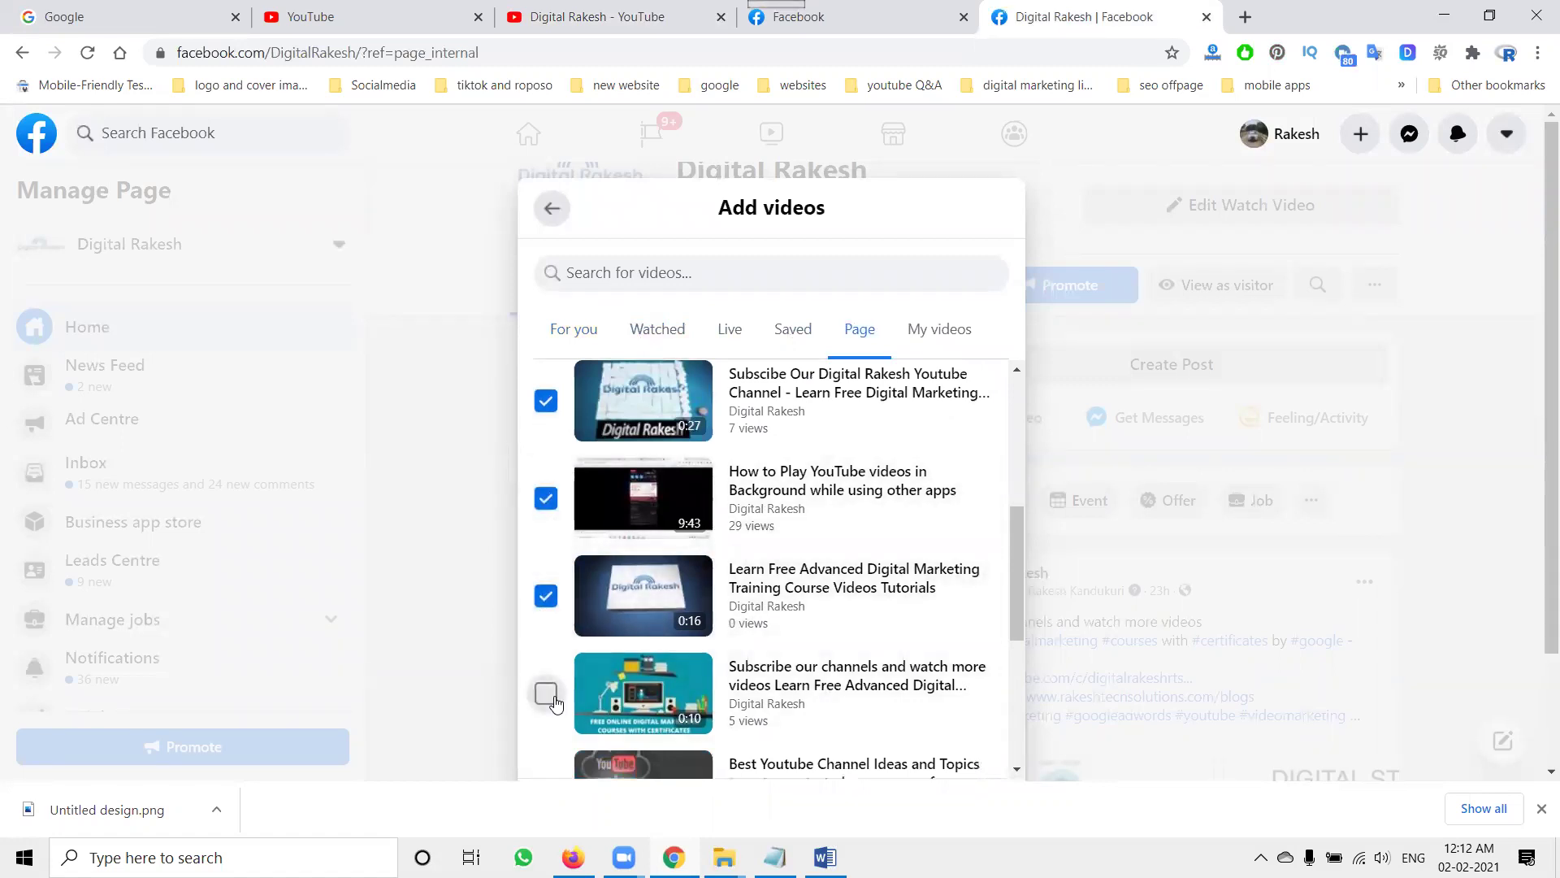
pyautogui.click(545, 693)
pyautogui.scroll(-4, 542, 675)
pyautogui.click(545, 486)
pyautogui.click(545, 583)
pyautogui.click(546, 680)
pyautogui.scroll(-4, 545, 680)
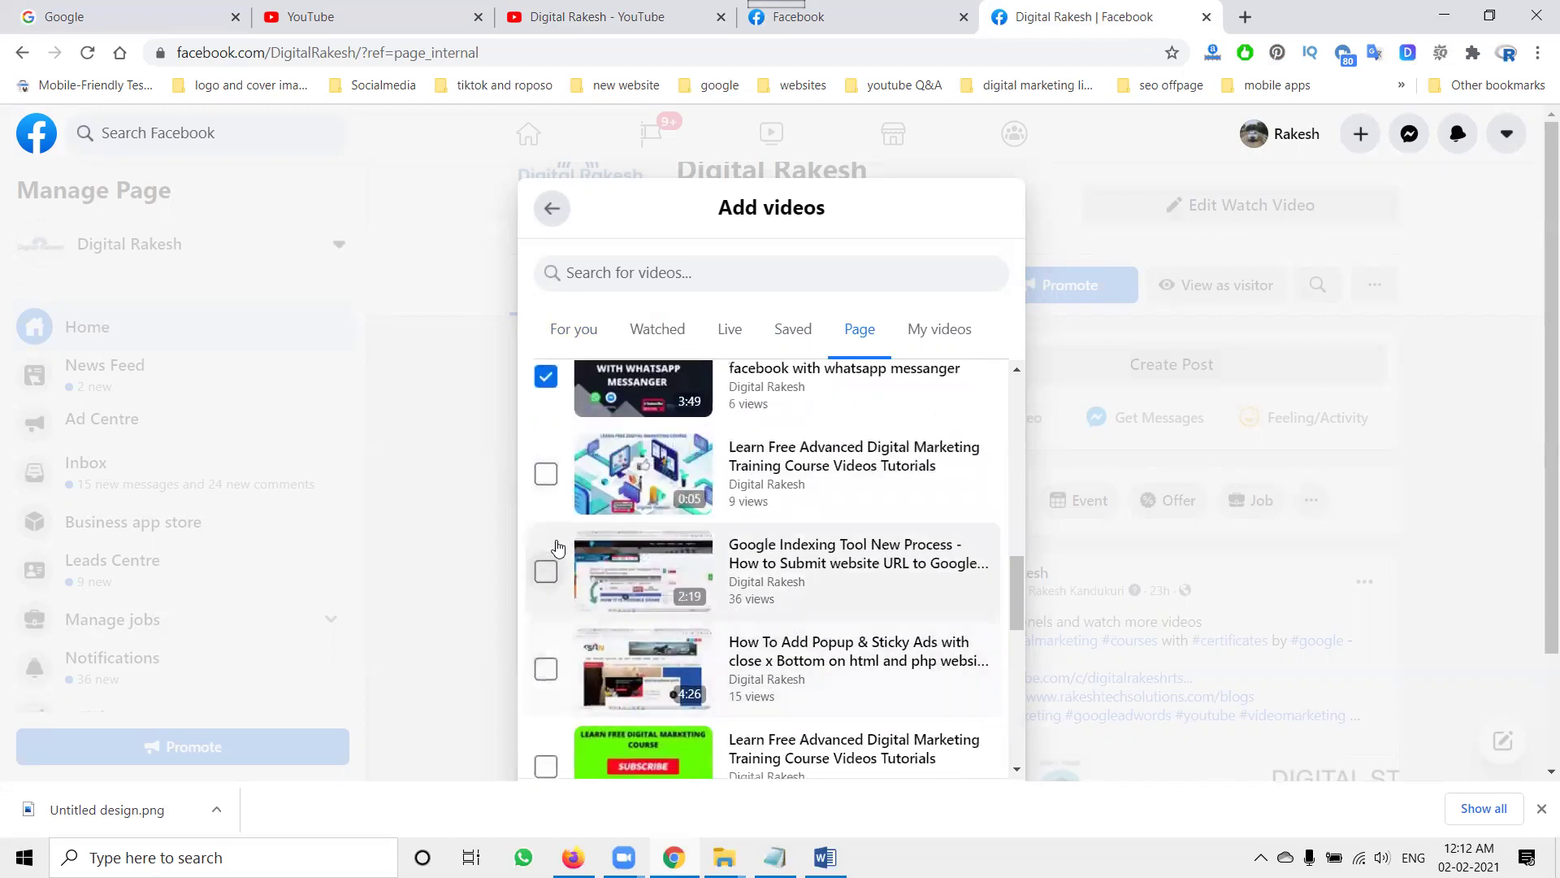
pyautogui.click(545, 474)
pyautogui.click(544, 571)
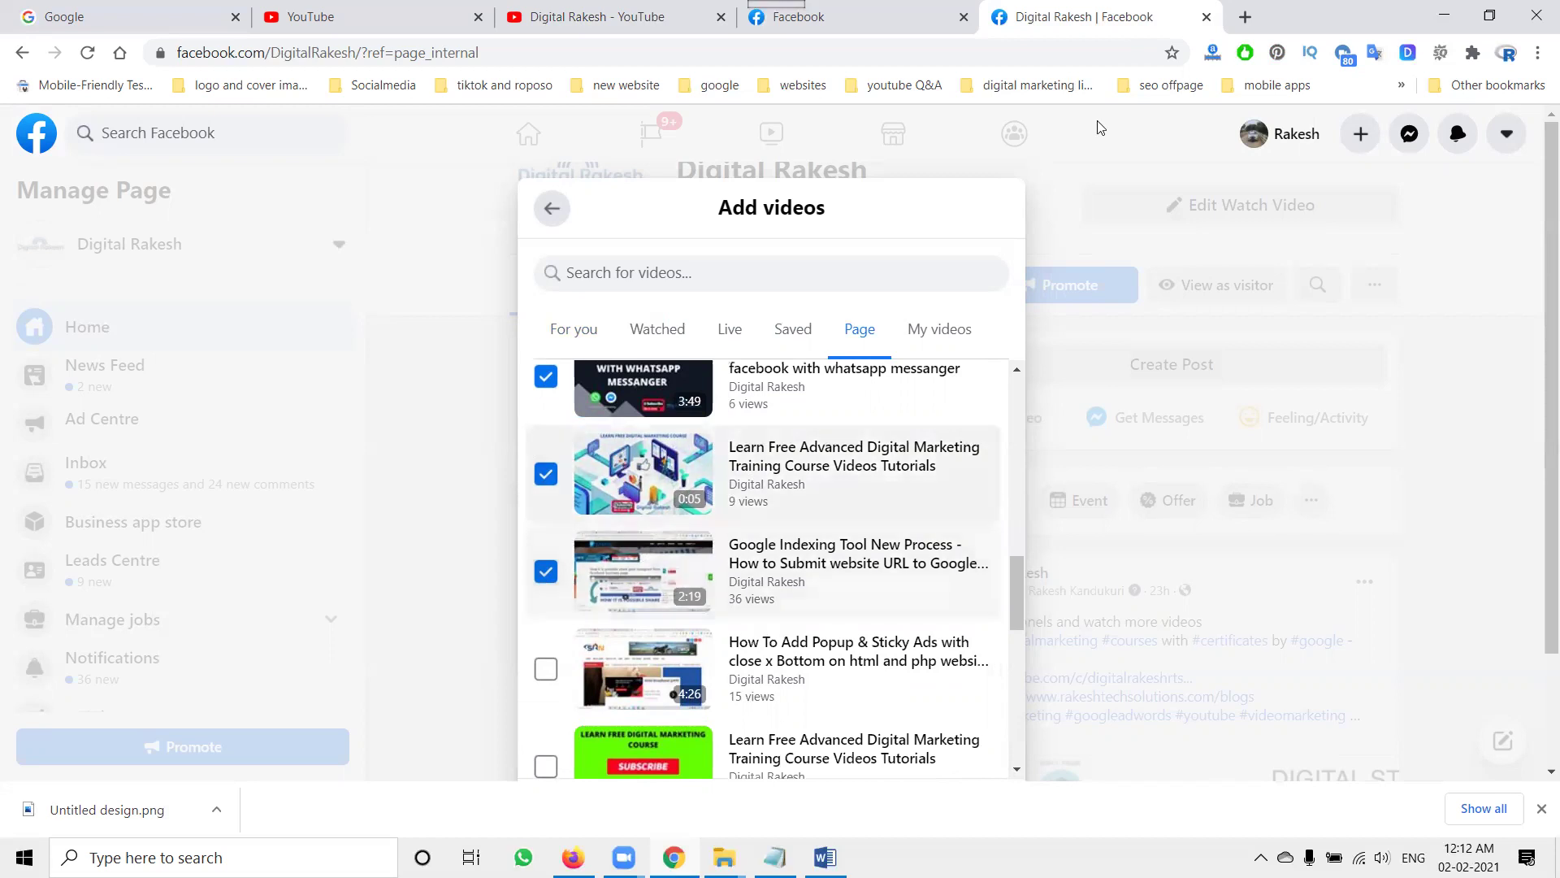
pyautogui.click(1245, 16)
# Load business.facebook.com/digitalrakesh in the new tab
pyautogui.write('business')
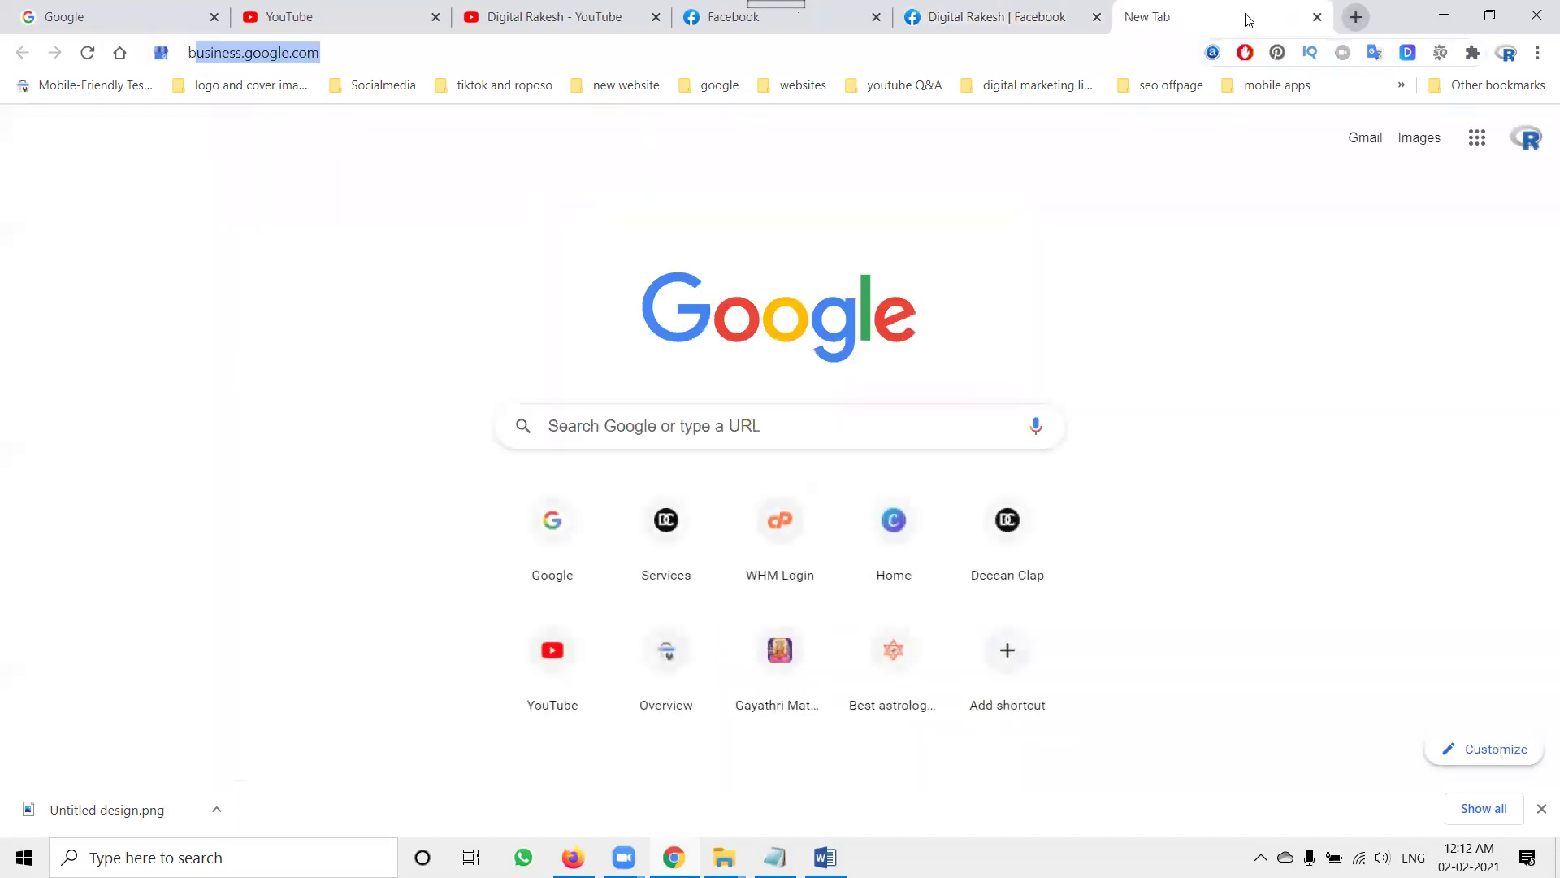
pyautogui.write('.face')
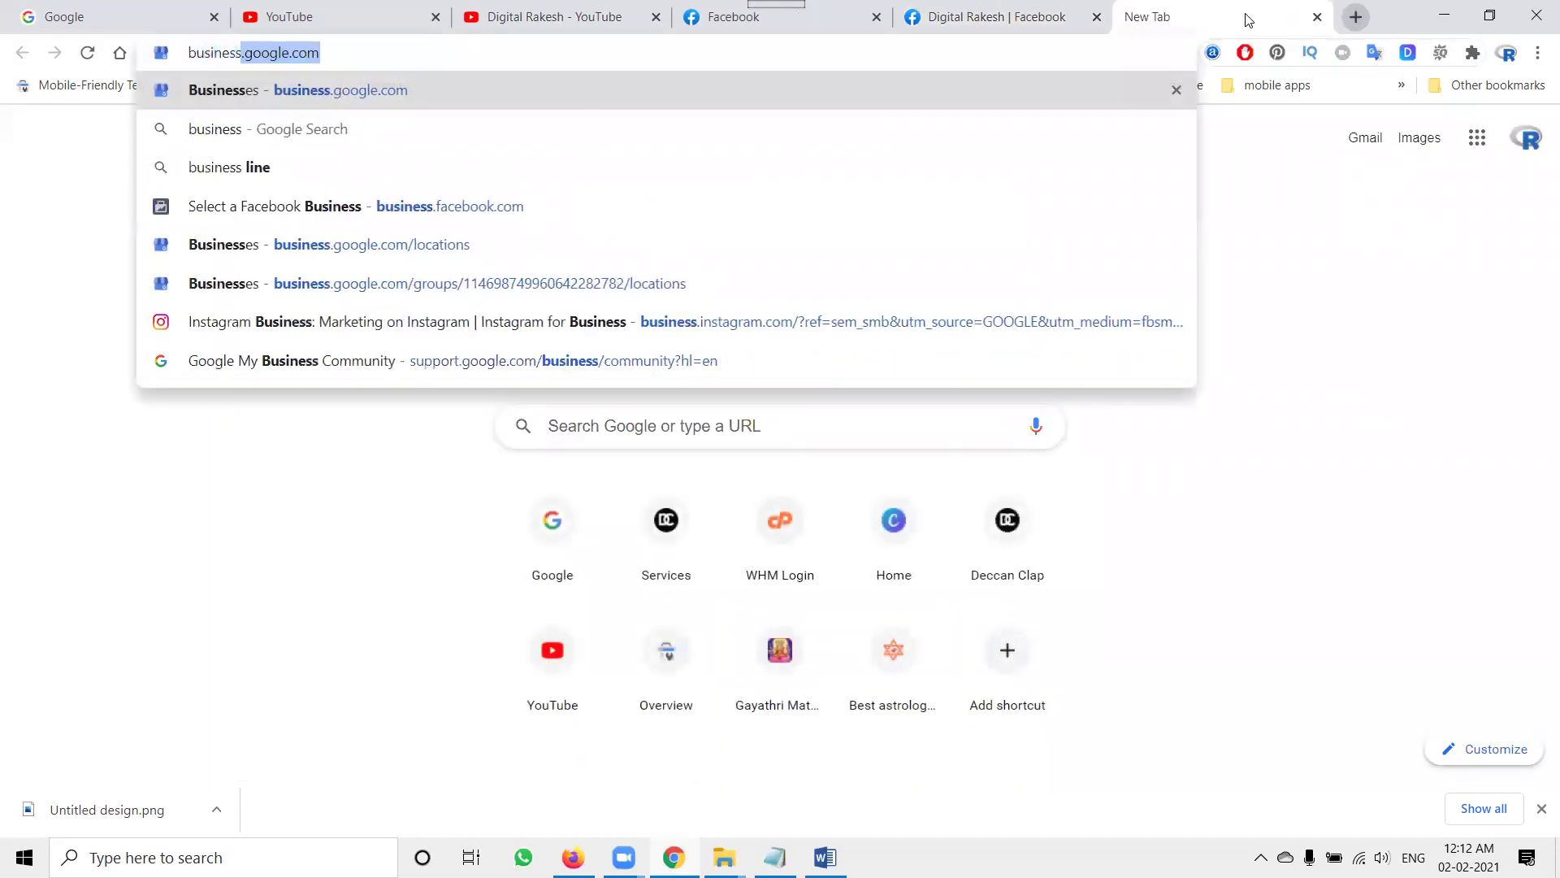
pyautogui.write('book.com')
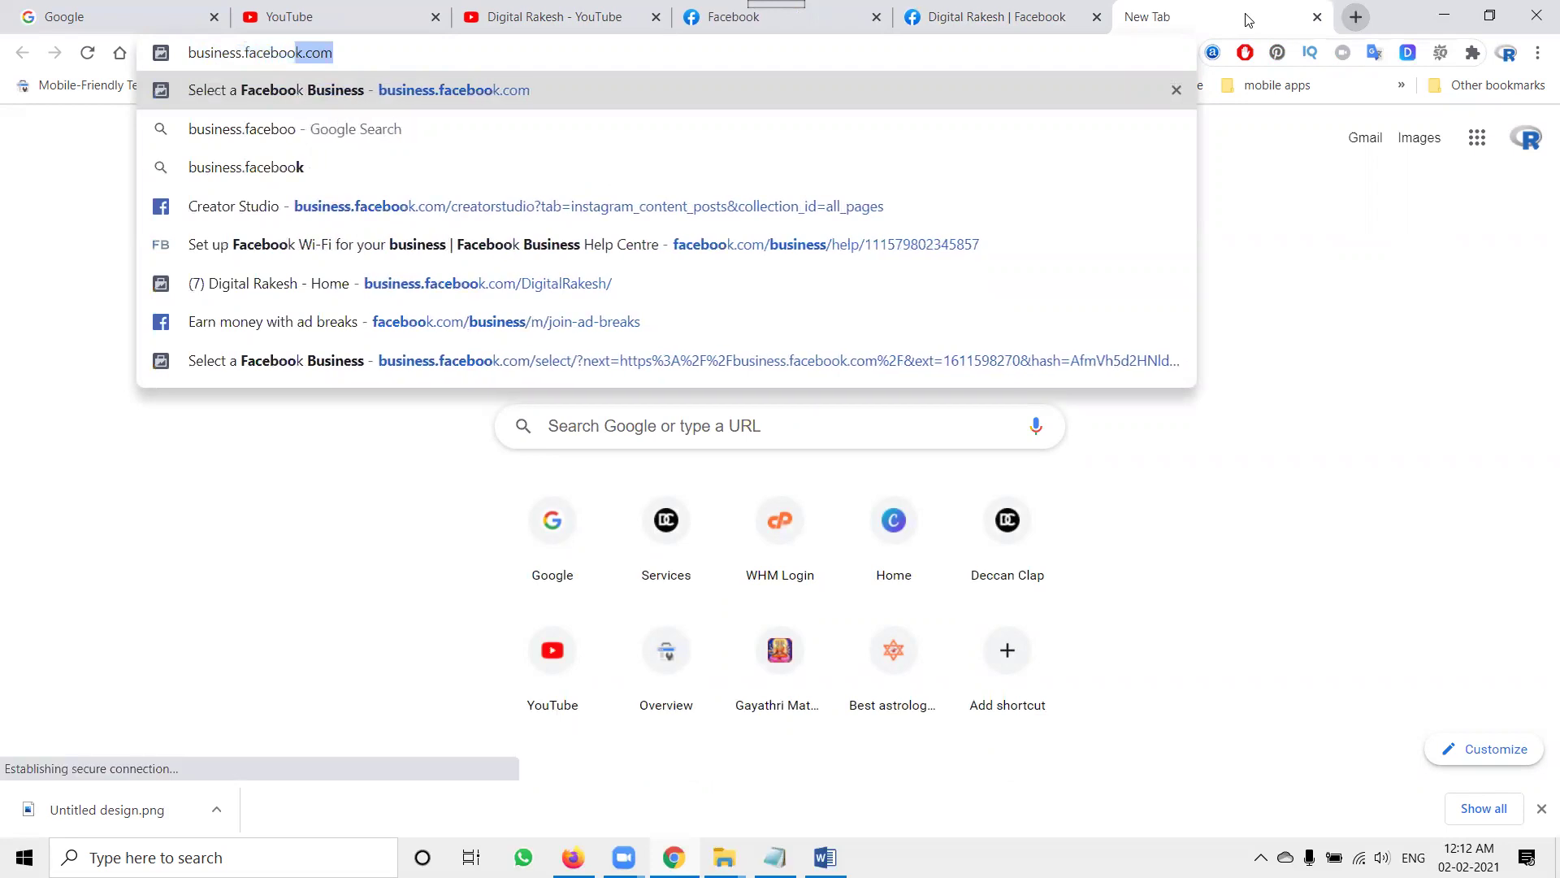
pyautogui.write('/digitalrakes')
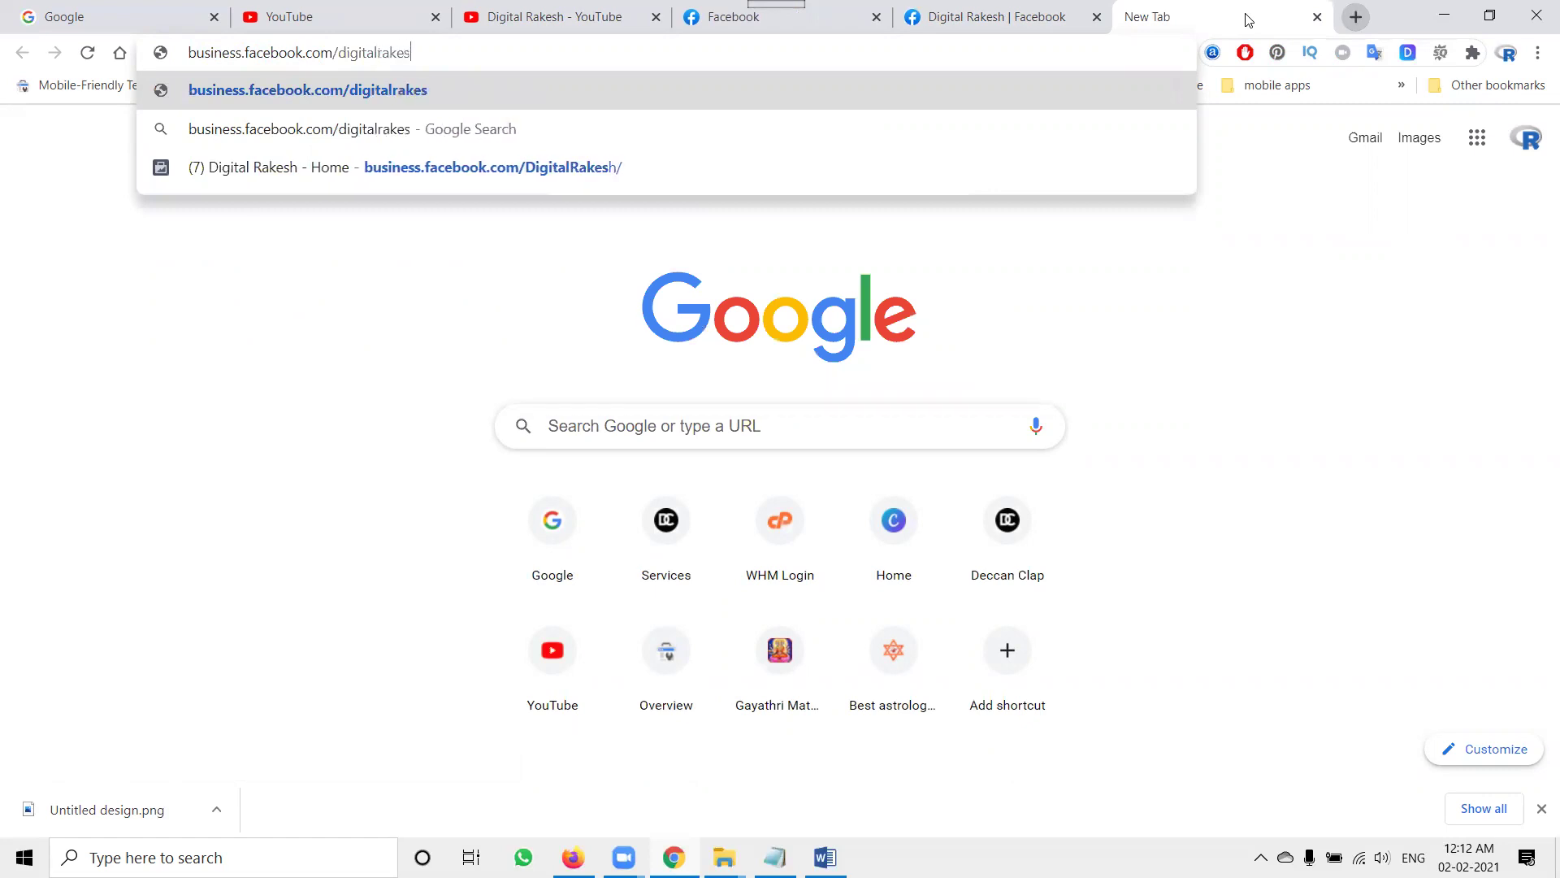
pyautogui.write('h')
pyautogui.press('Return')
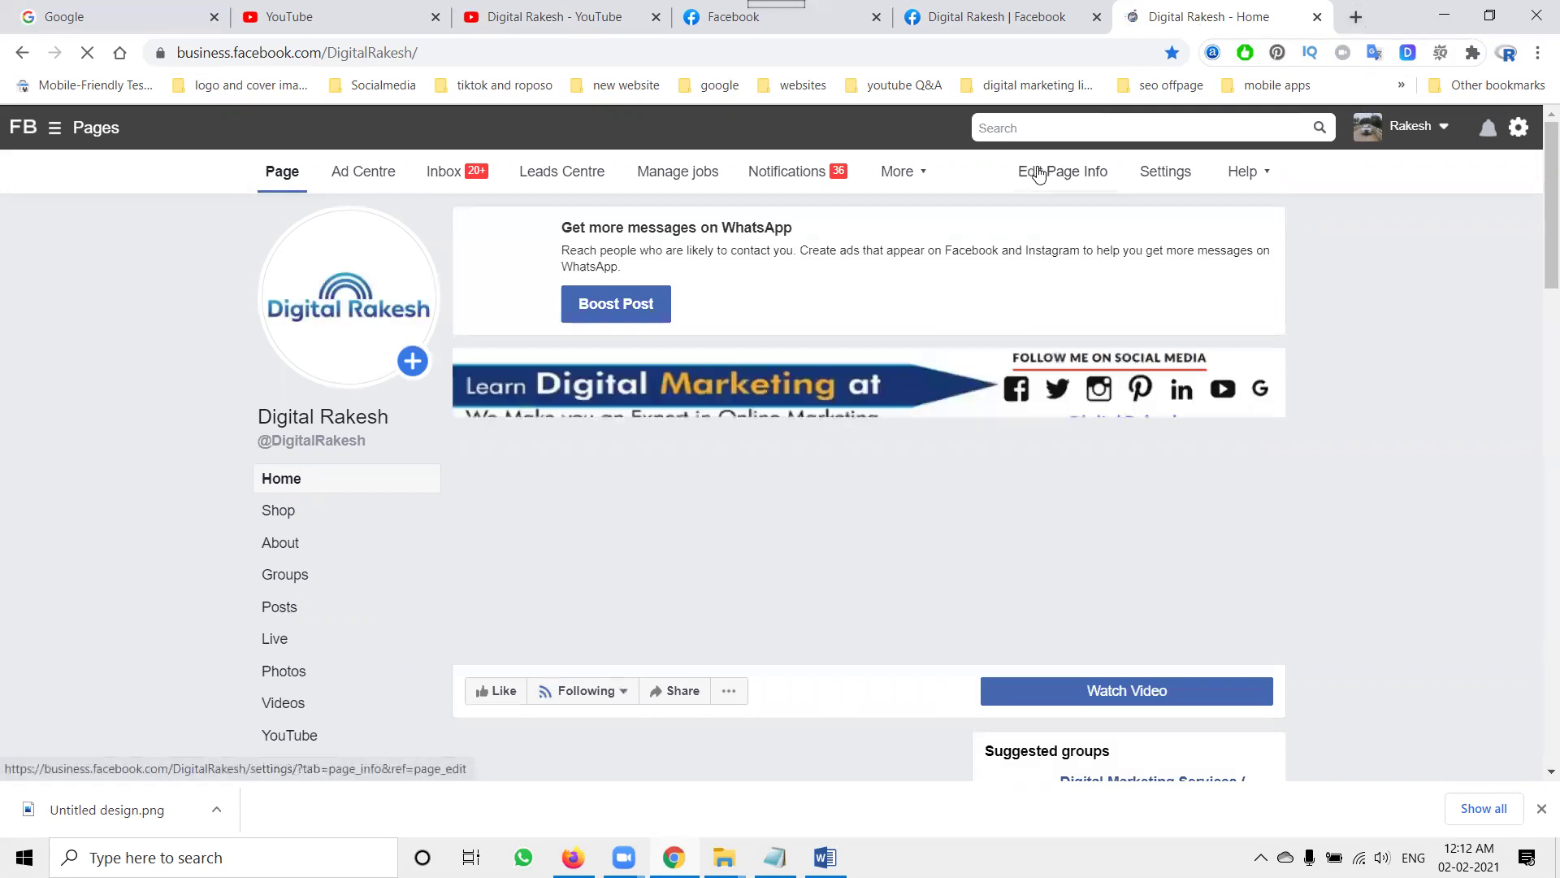
# Open the business page's post composer, view its extra add-to-post options, and close it
pyautogui.scroll(-5, 1154, 268)
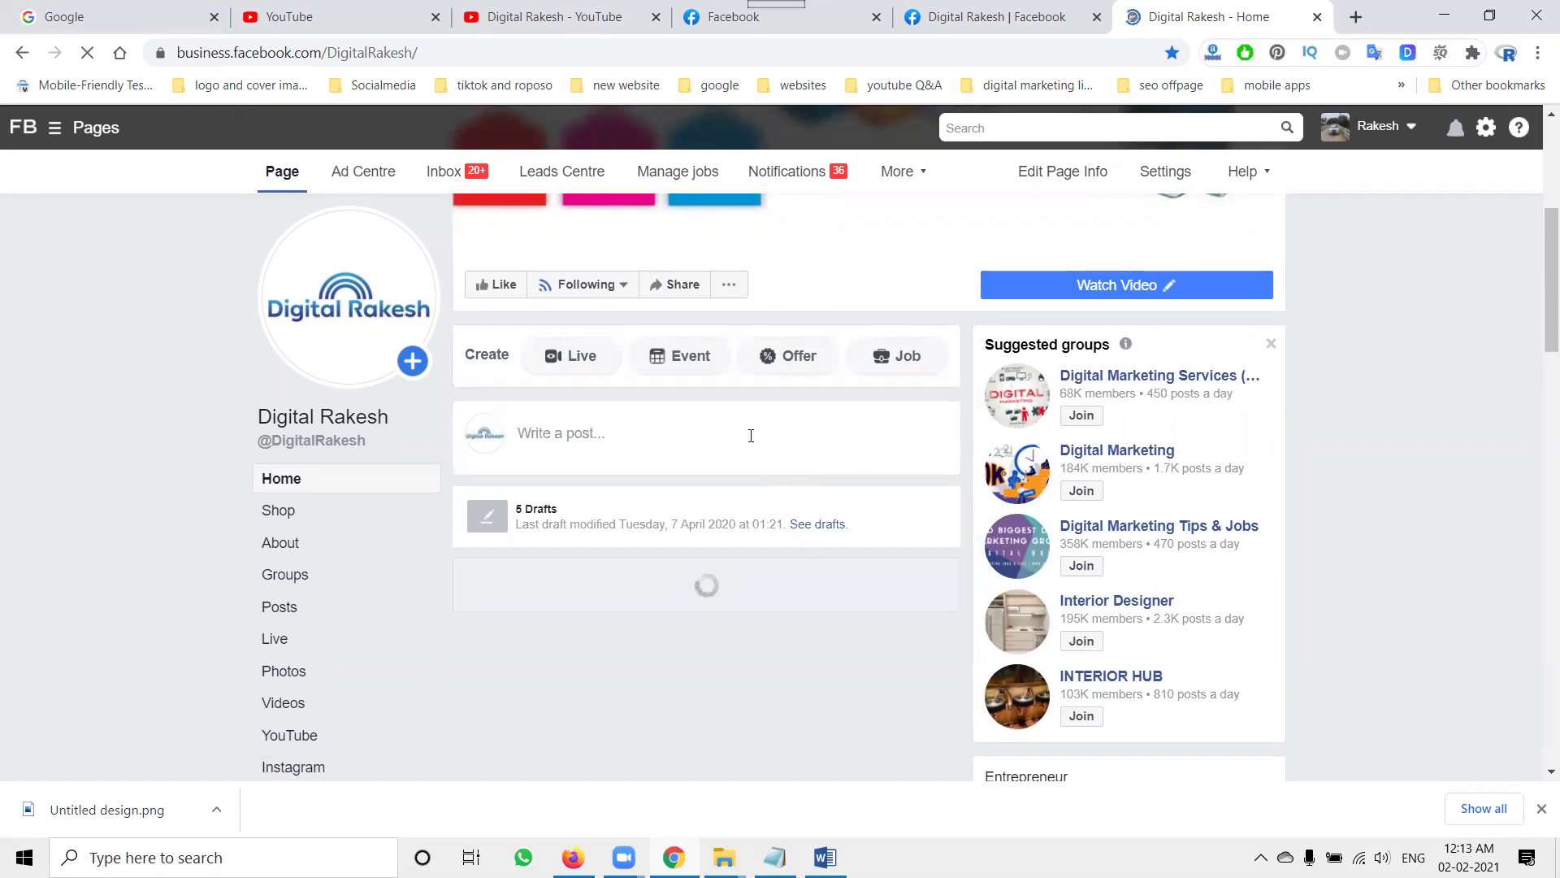
pyautogui.click(751, 435)
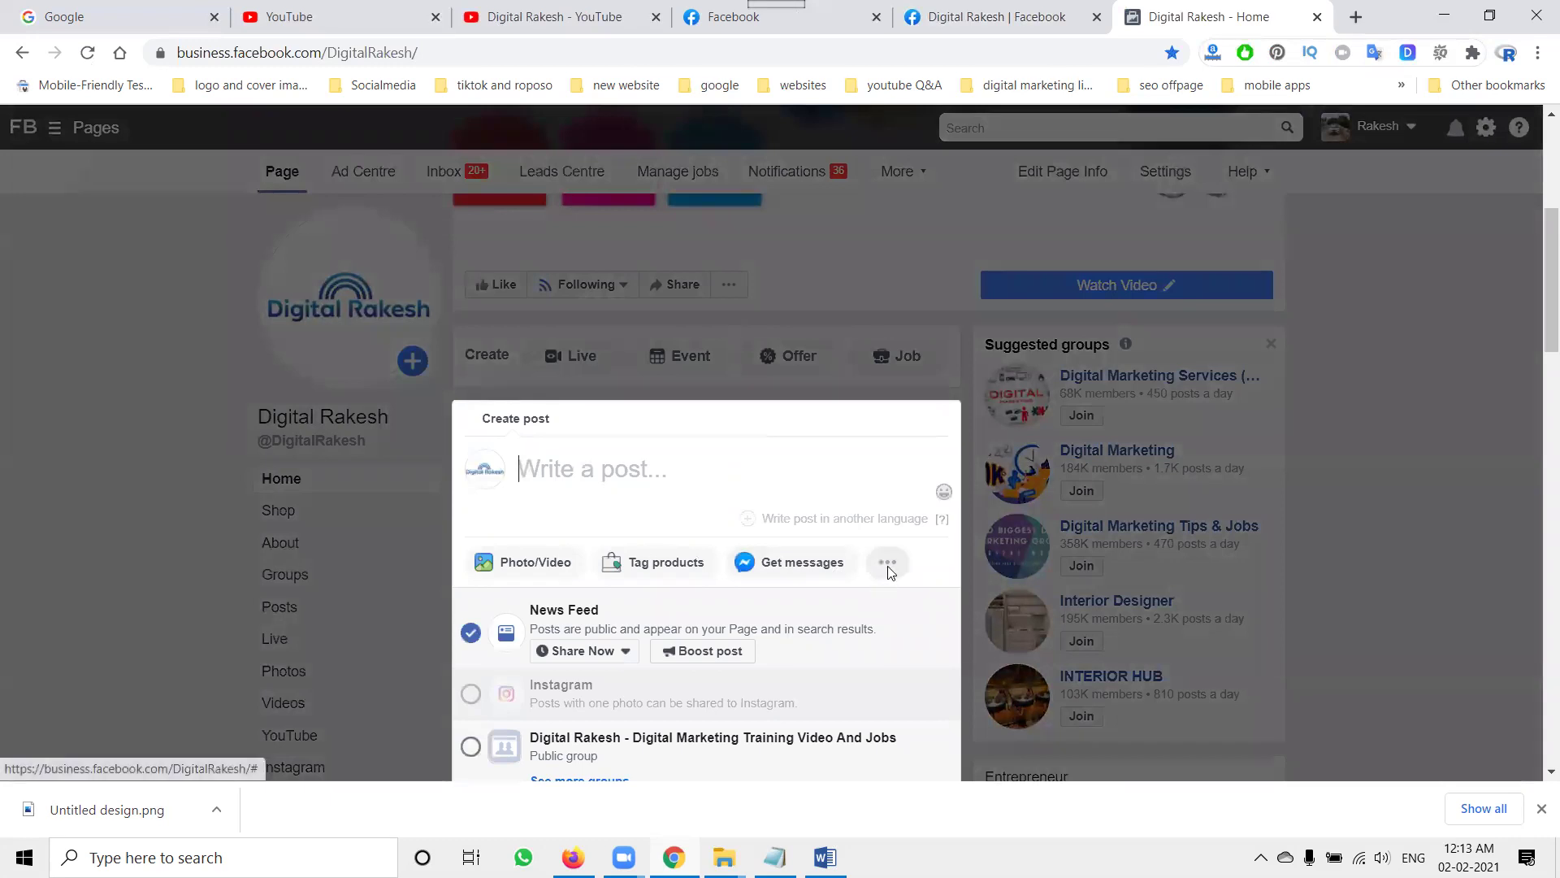
pyautogui.click(889, 567)
pyautogui.scroll(-3, 899, 554)
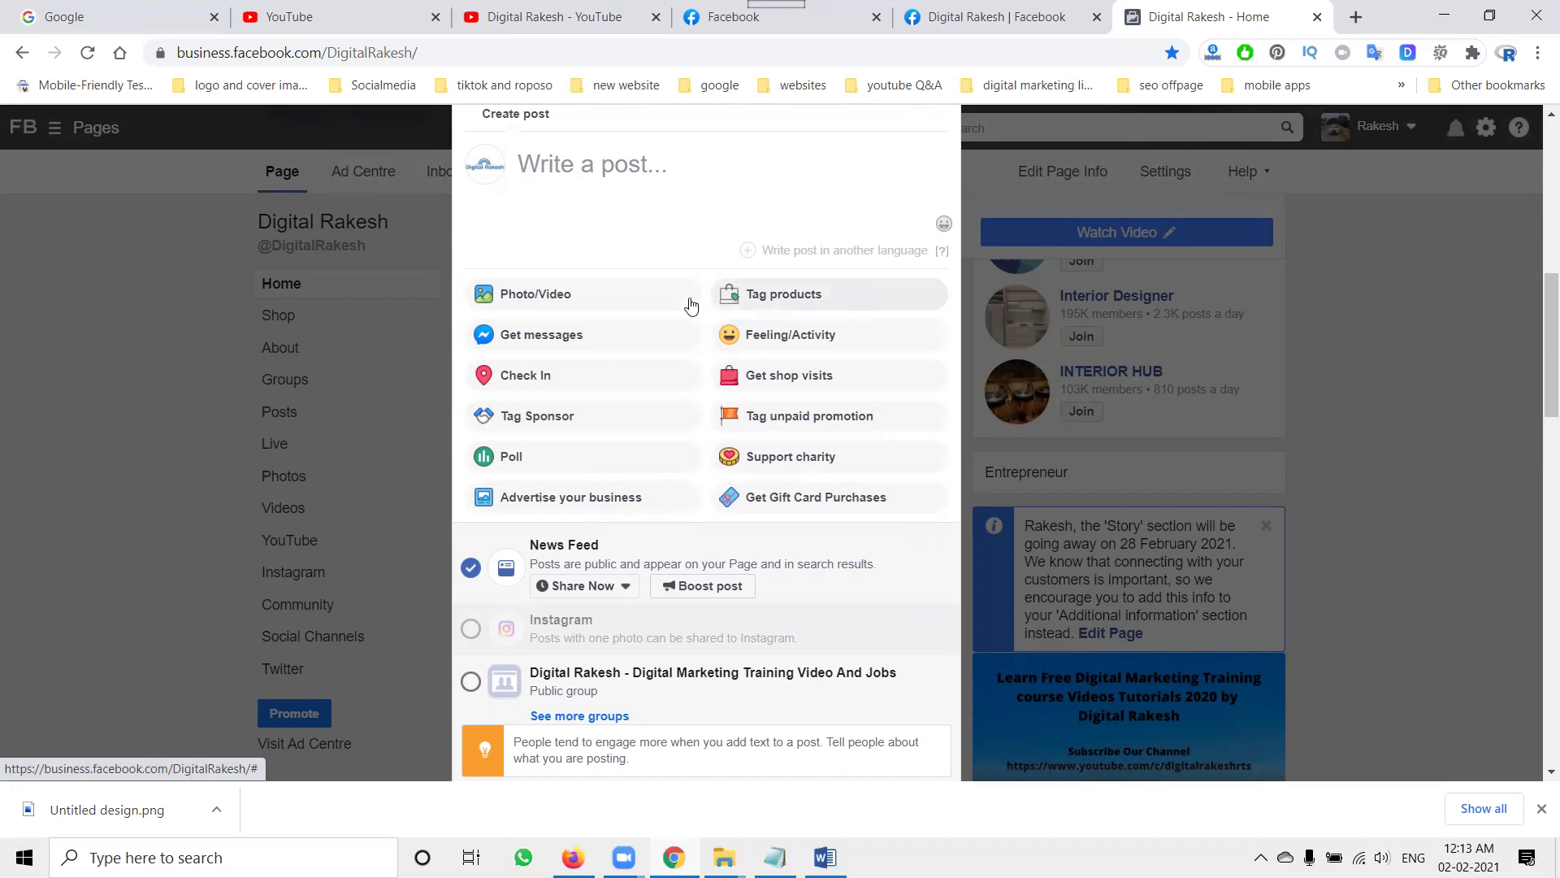
pyautogui.scroll(4, 664, 338)
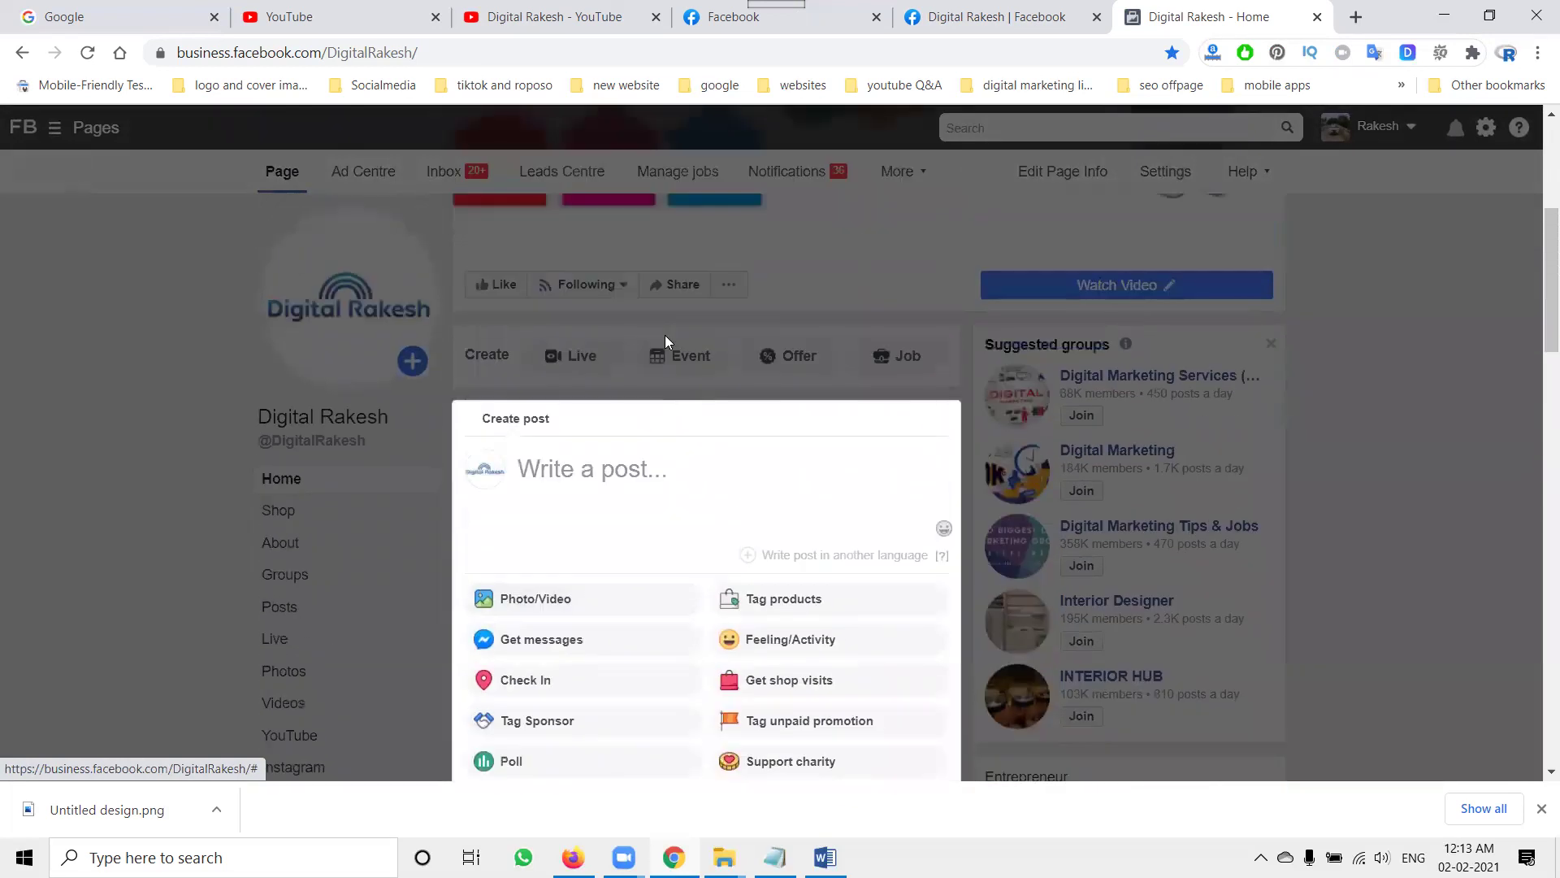
pyautogui.click(95, 446)
# Reopen and close the post composer again, then open another browser tab
pyautogui.scroll(-3, 606, 443)
pyautogui.scroll(4, 787, 437)
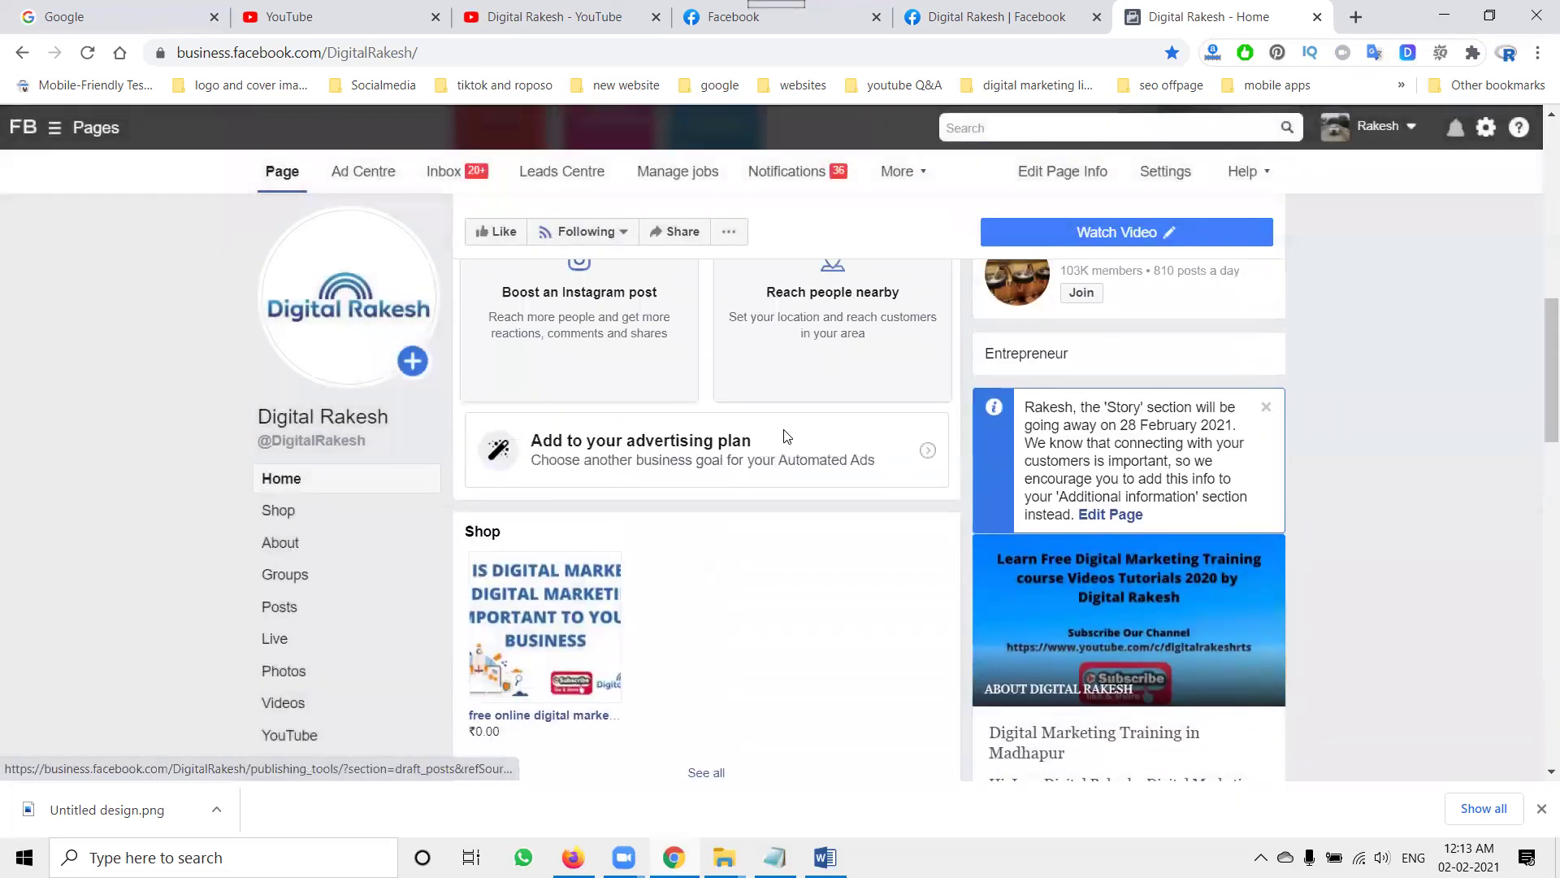
pyautogui.scroll(5, 787, 436)
pyautogui.click(599, 424)
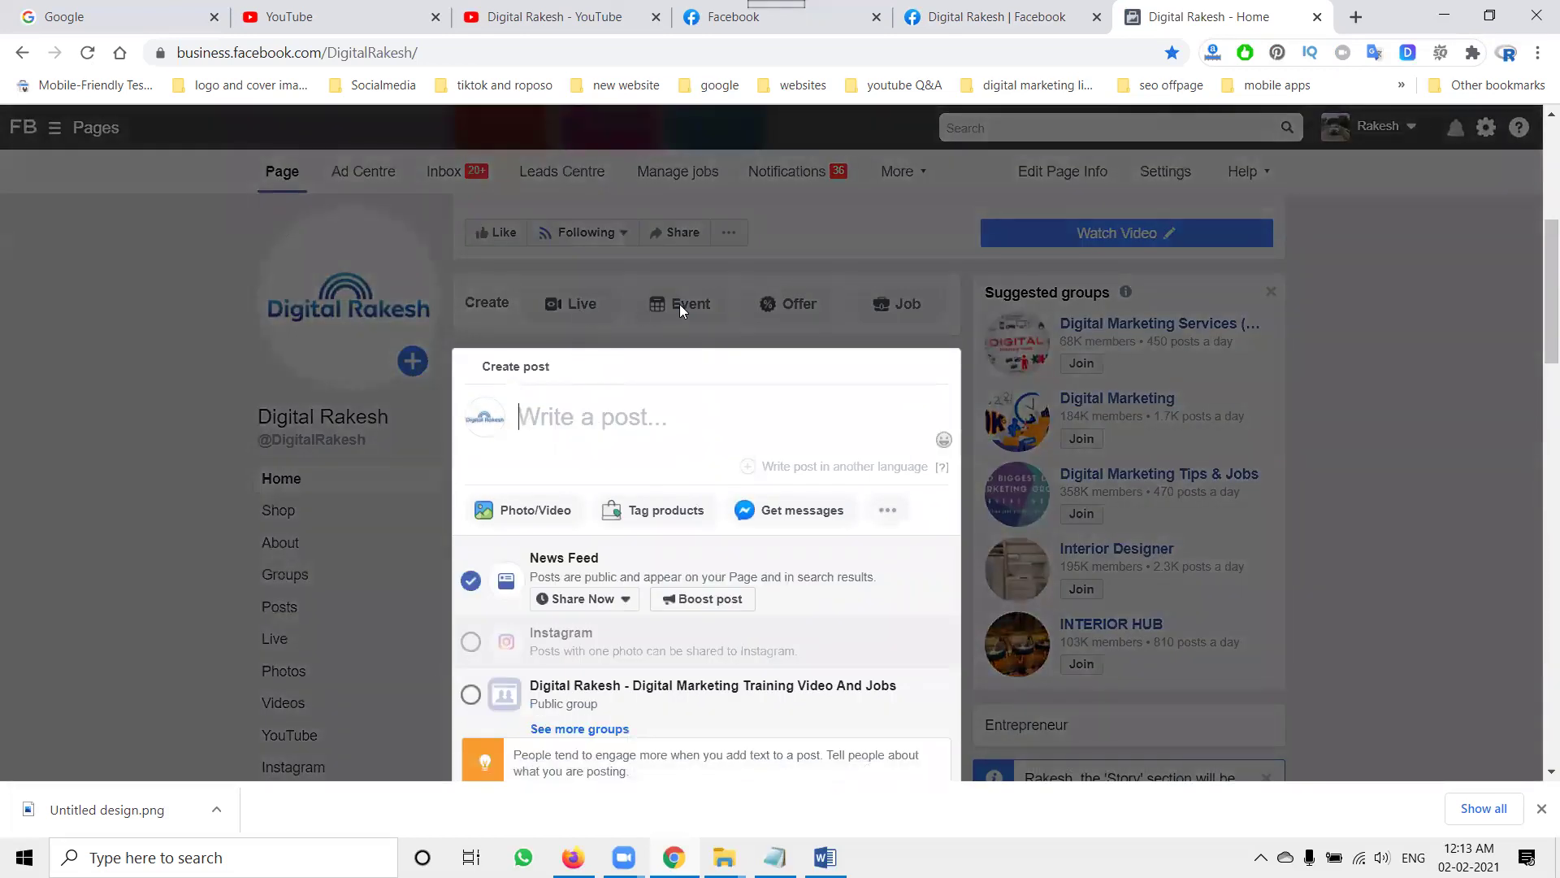
pyautogui.click(171, 346)
pyautogui.scroll(-5, 171, 346)
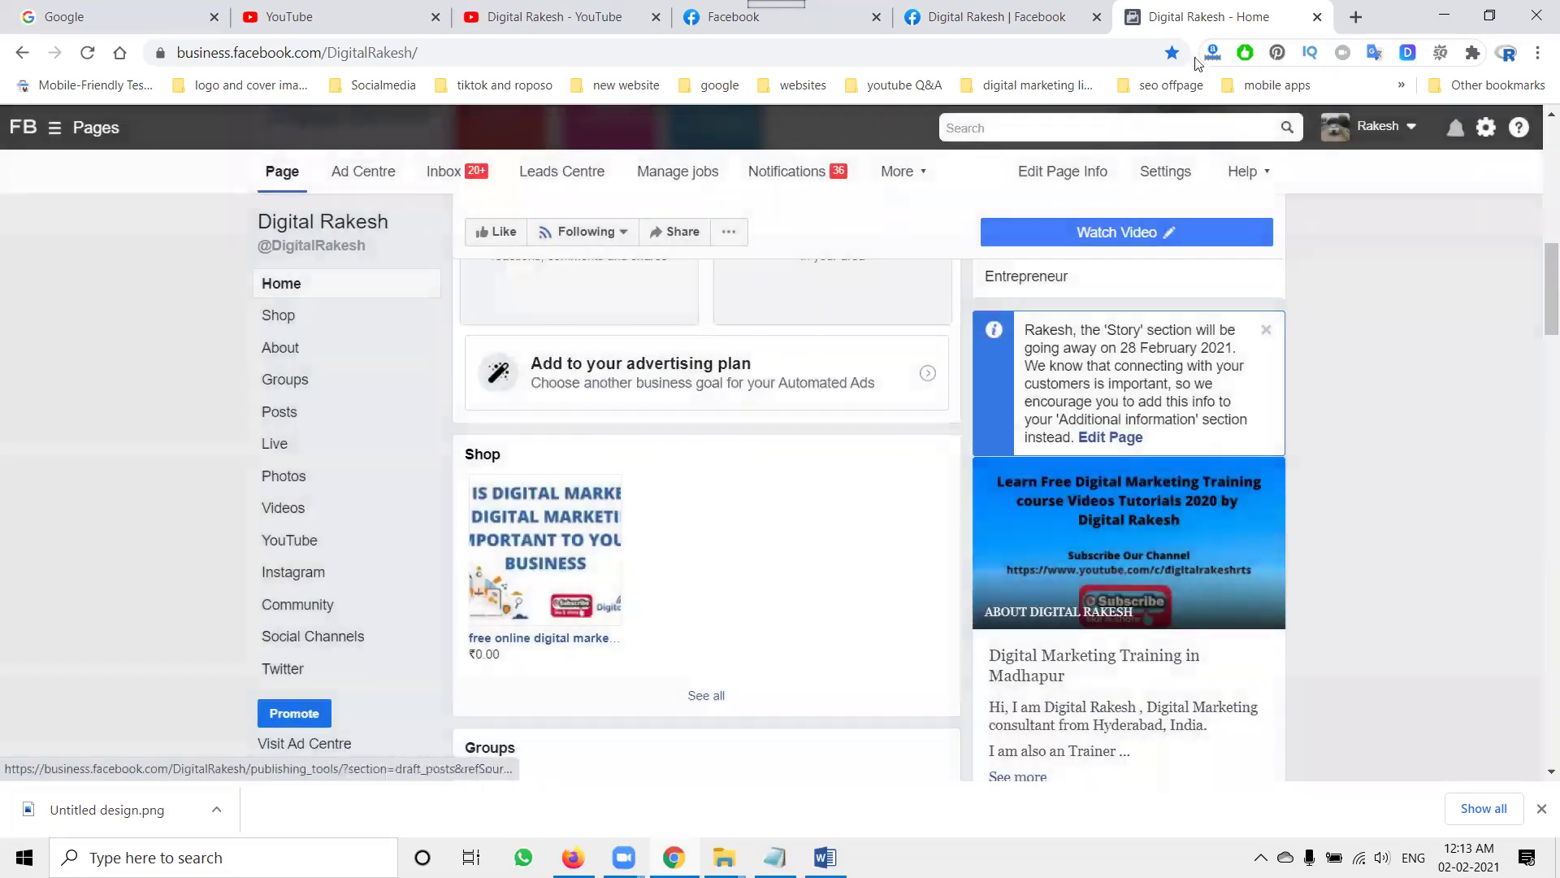
pyautogui.click(1355, 18)
# Go to facebook.com/creatorstudio and choose Create post from the Create Post menu
pyautogui.write('f')
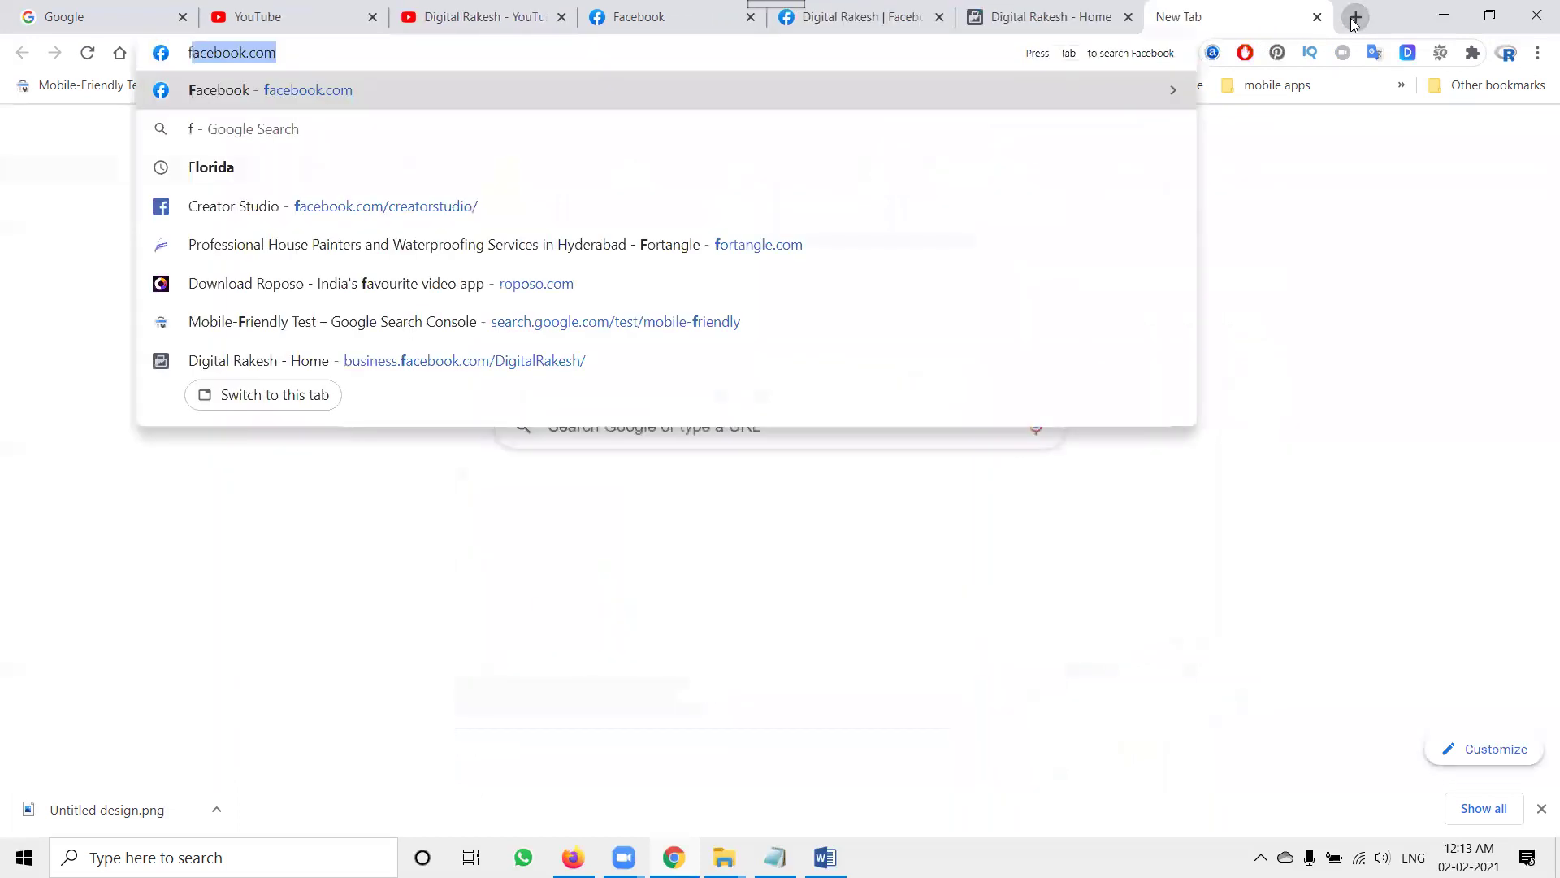
pyautogui.write('acebook.com/cre')
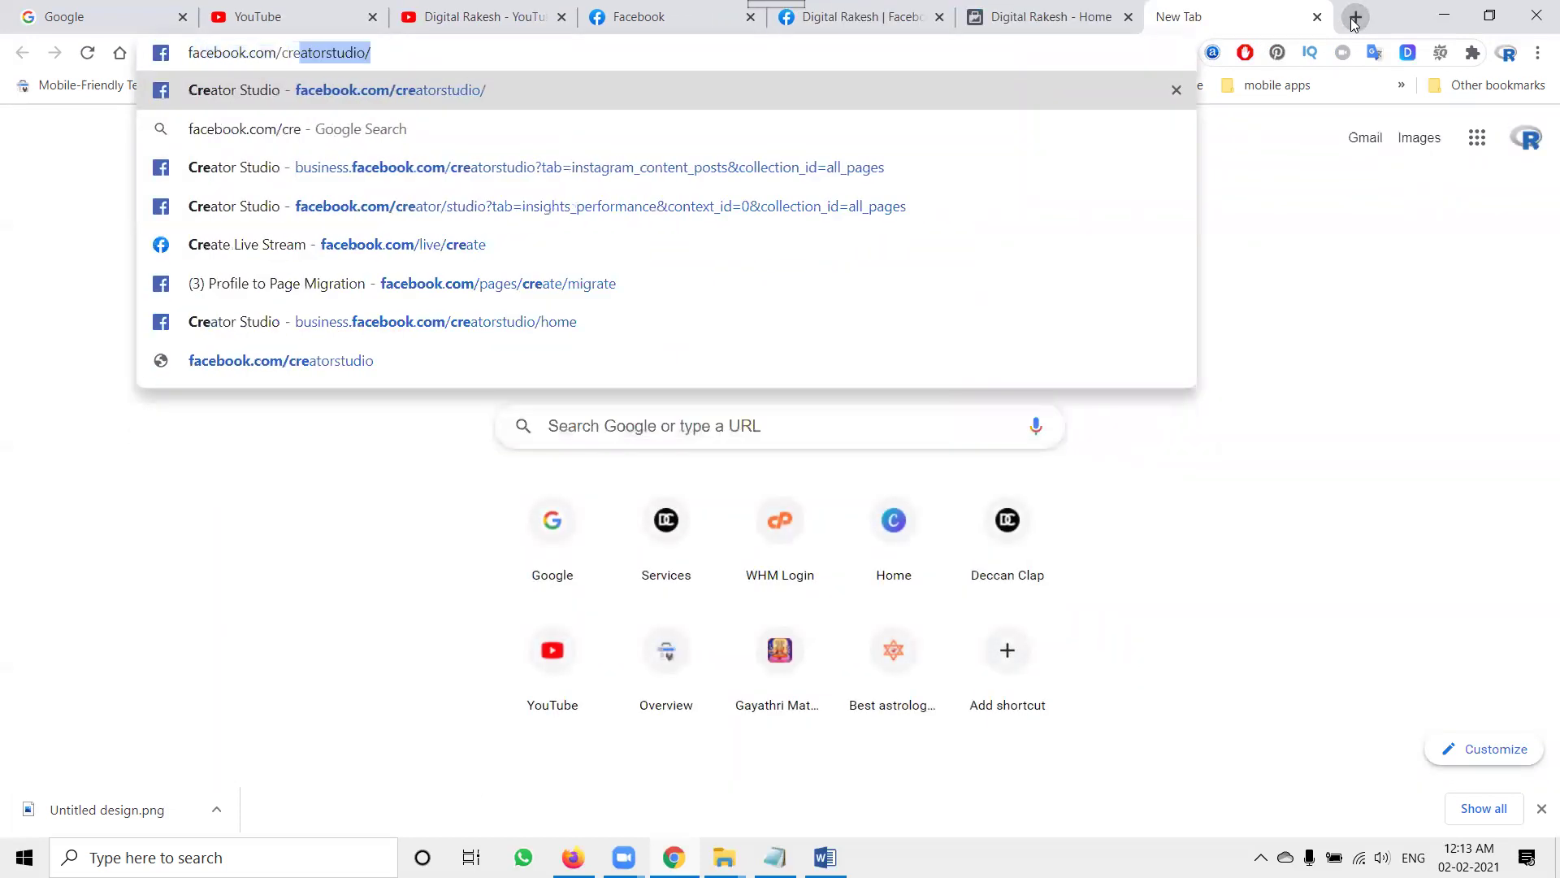
pyautogui.press('Return')
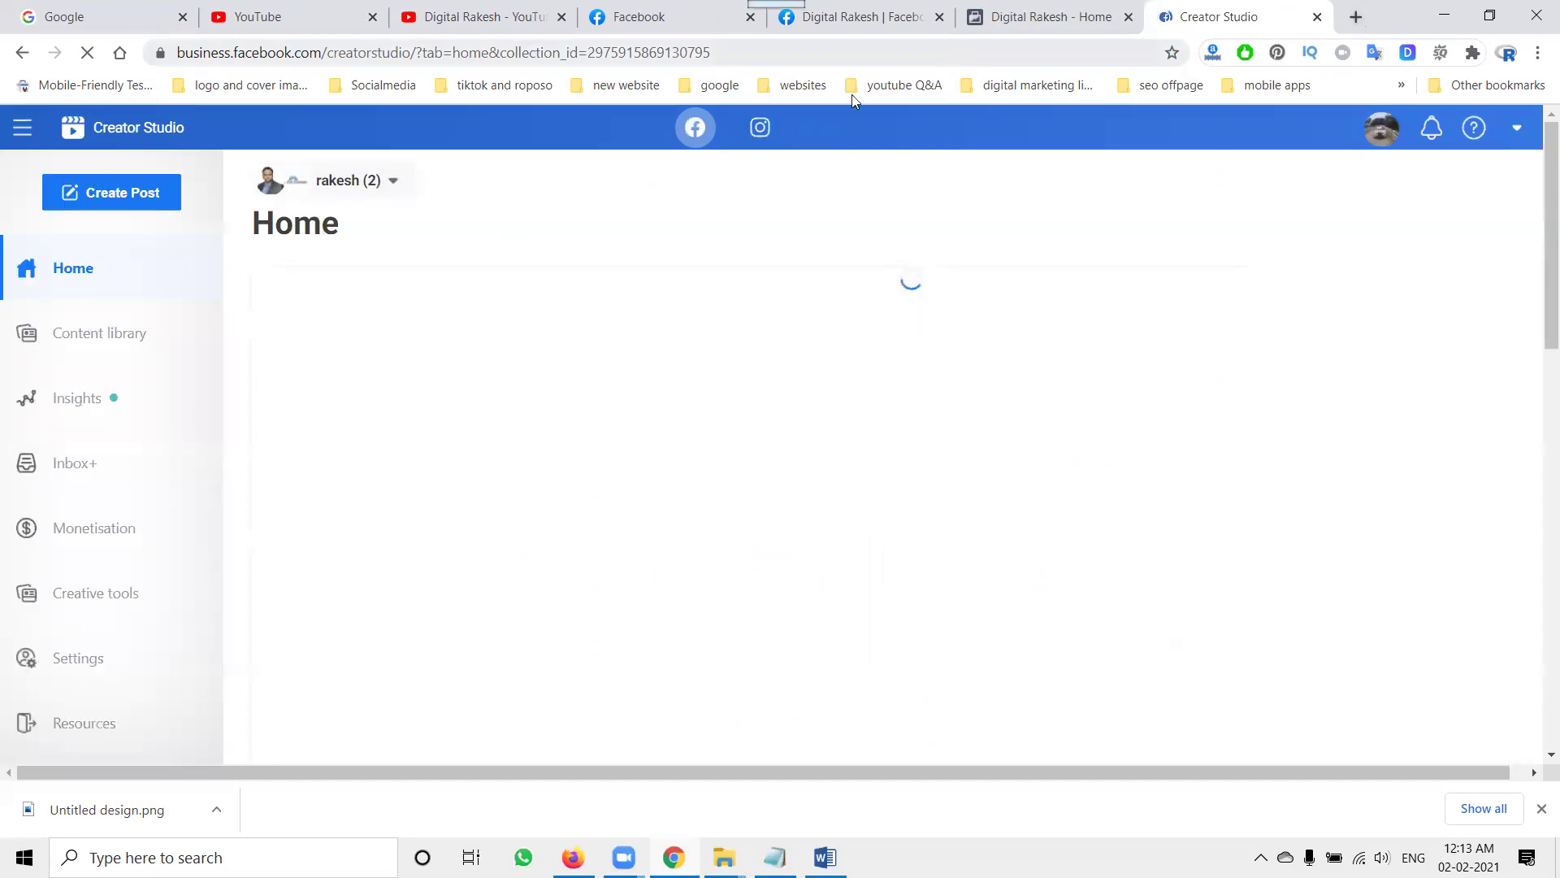
pyautogui.click(144, 199)
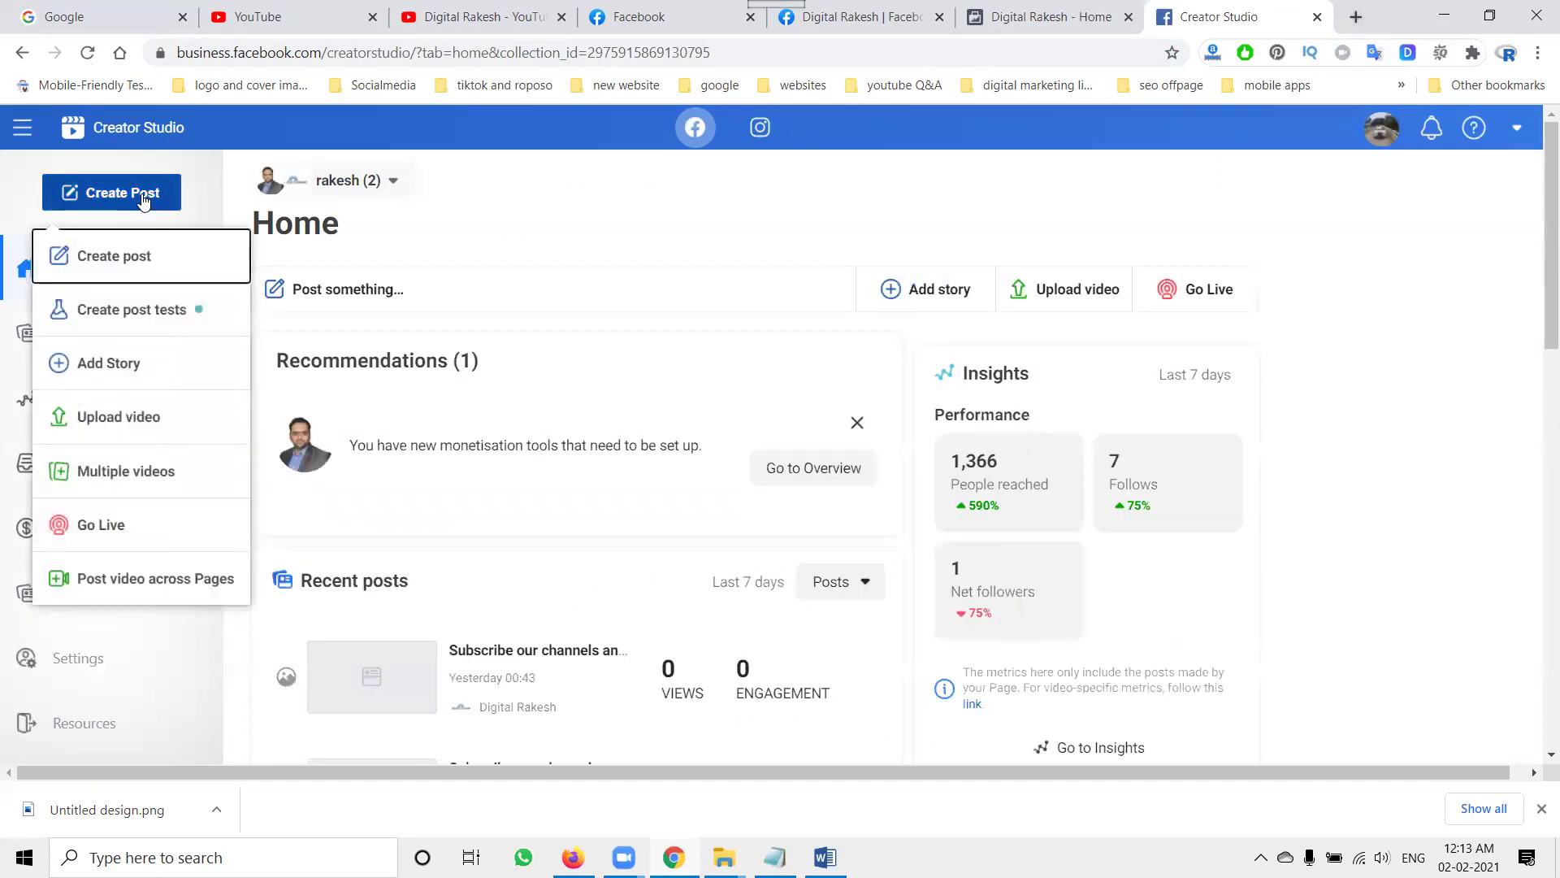
pyautogui.click(154, 272)
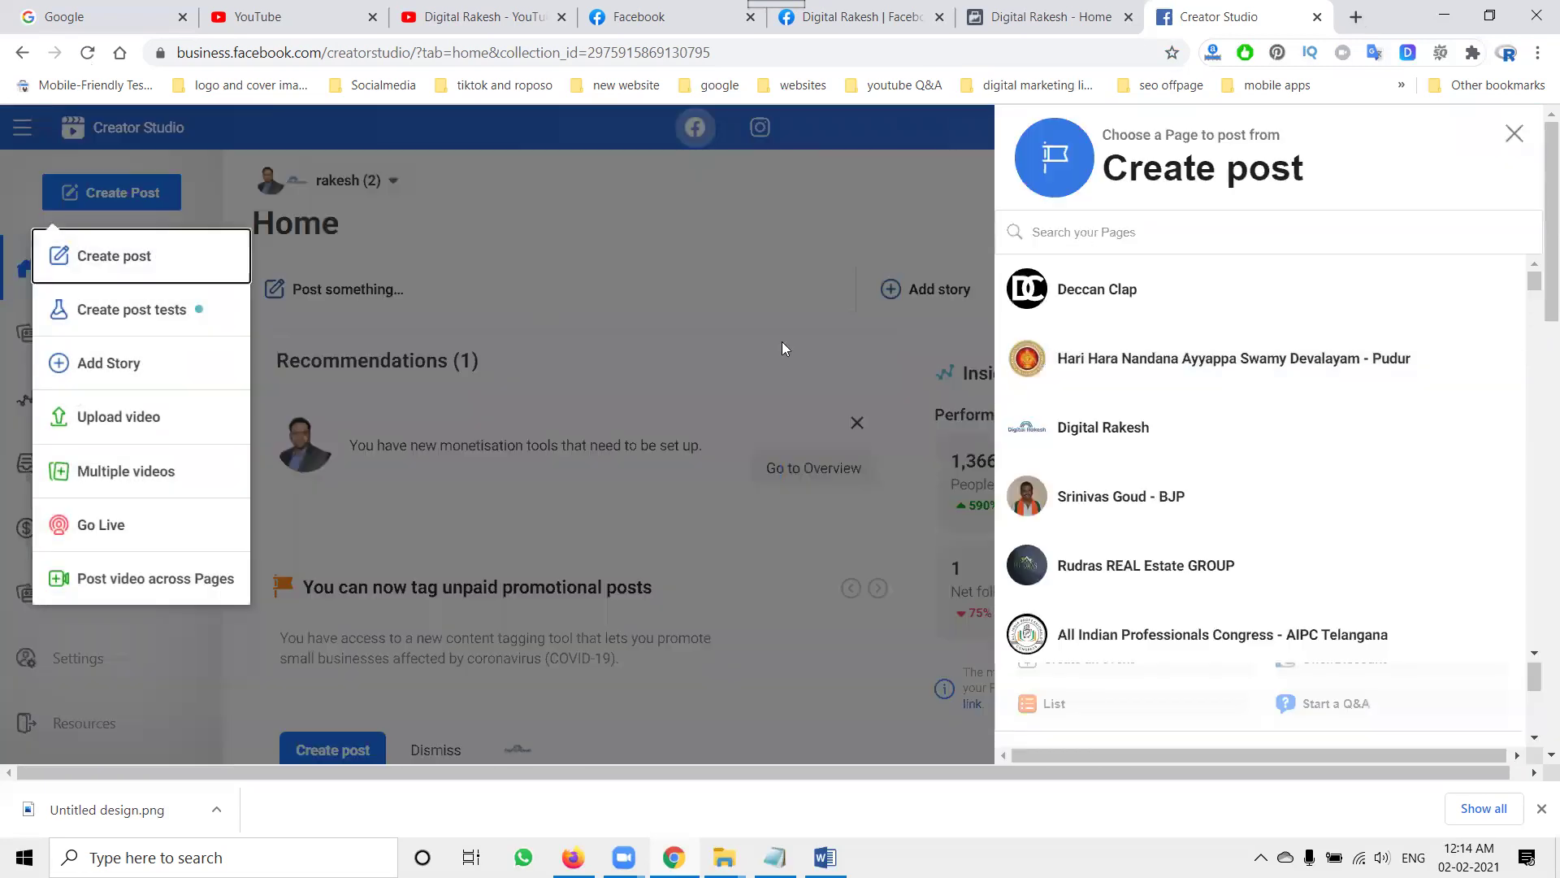
# Pick Digital Rakesh, make a Watch Party, open and close Add Videos, then discard the draft
pyautogui.click(1082, 437)
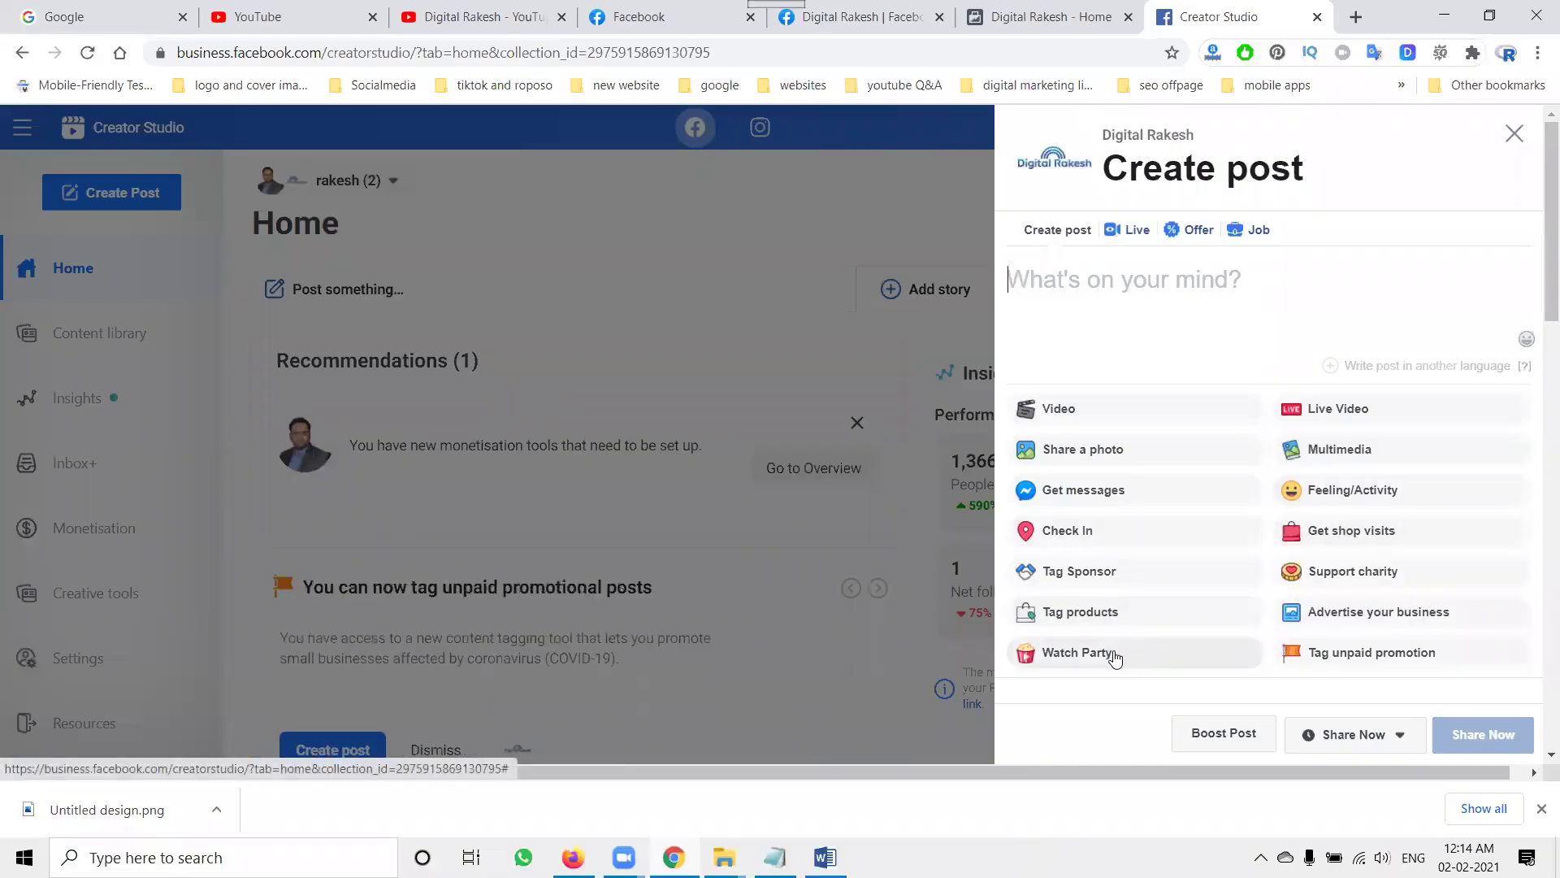
pyautogui.click(1114, 655)
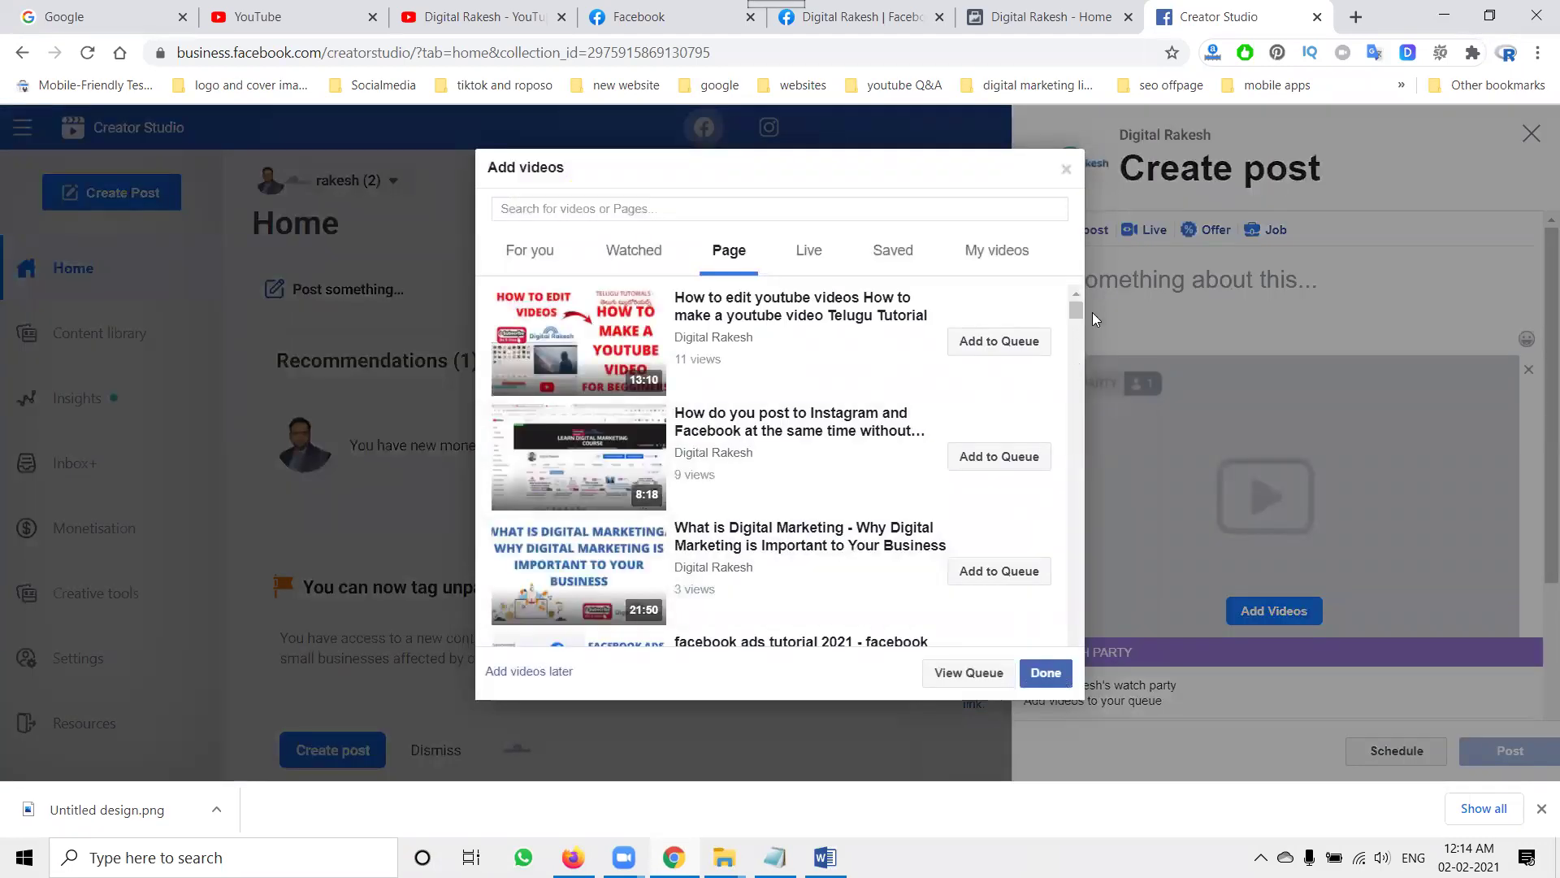
pyautogui.click(1066, 171)
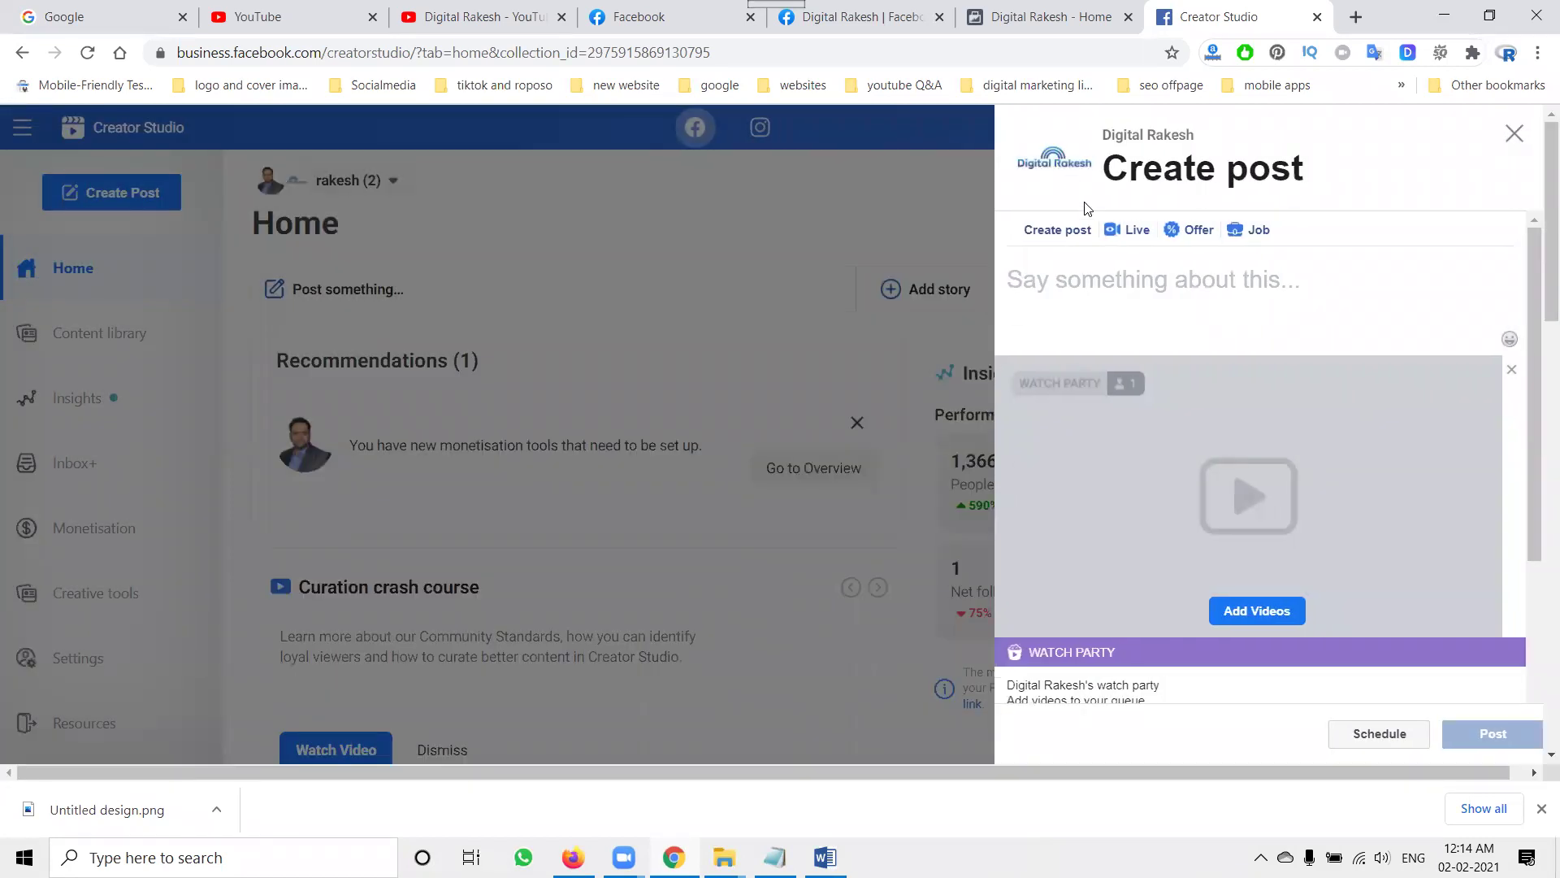
pyautogui.click(1273, 611)
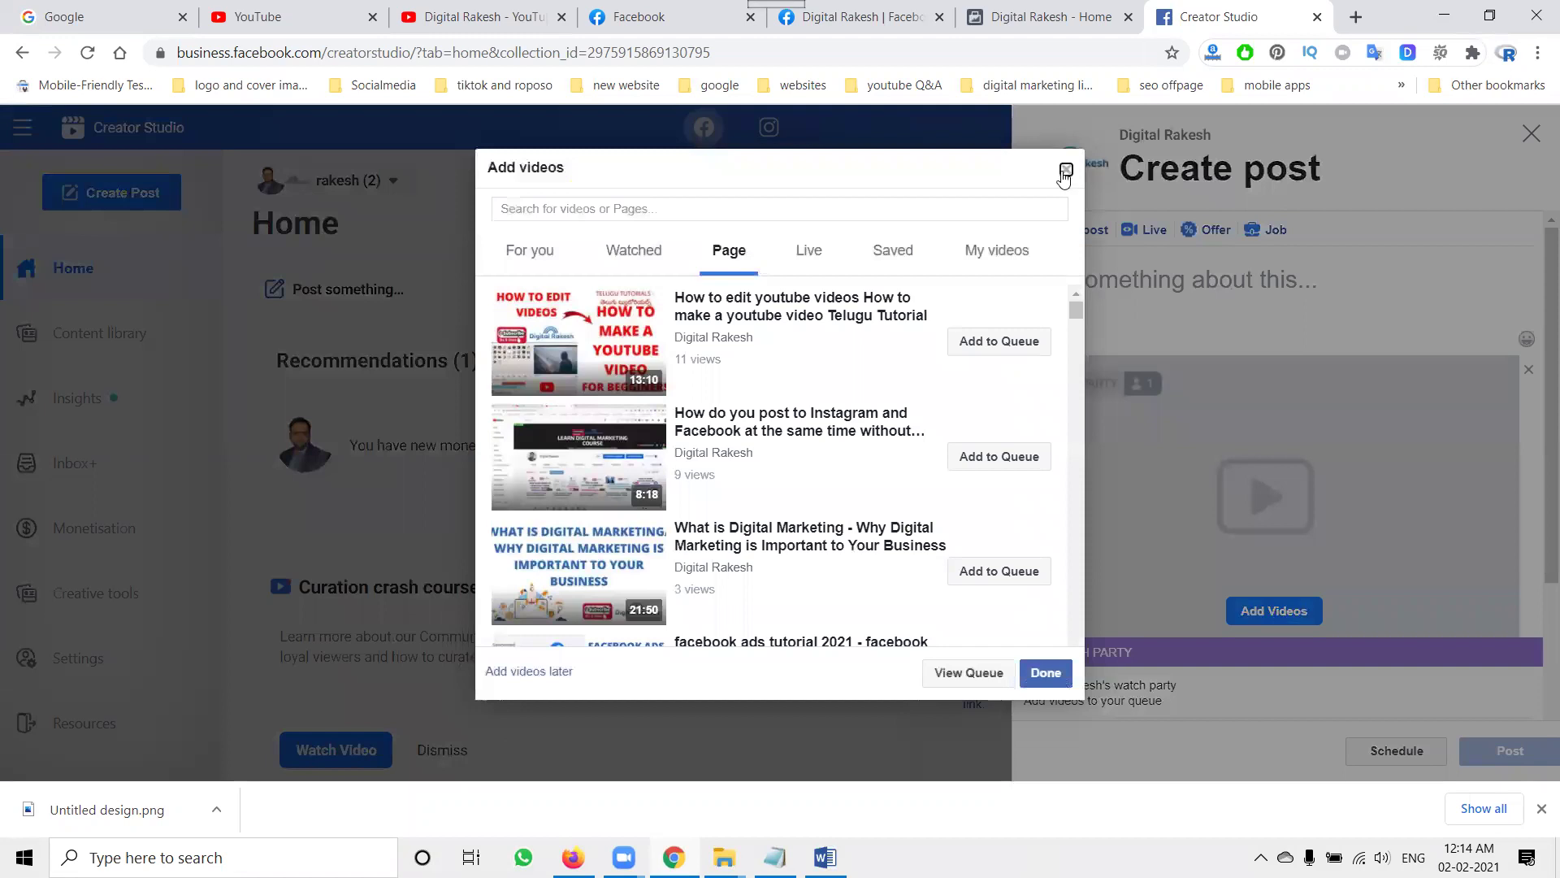
pyautogui.click(1067, 172)
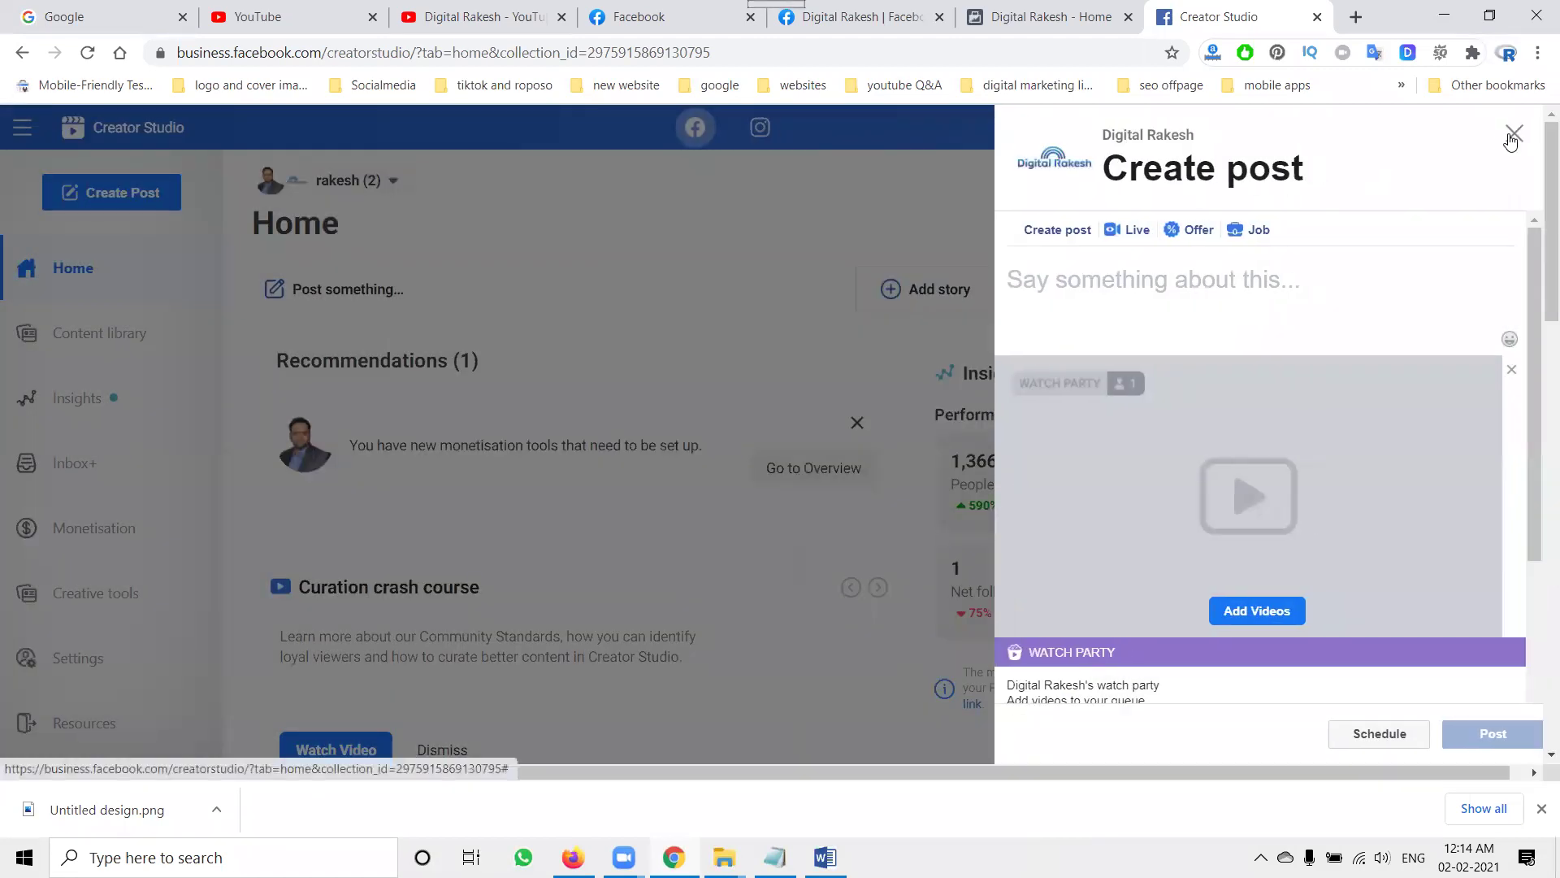
pyautogui.click(1511, 136)
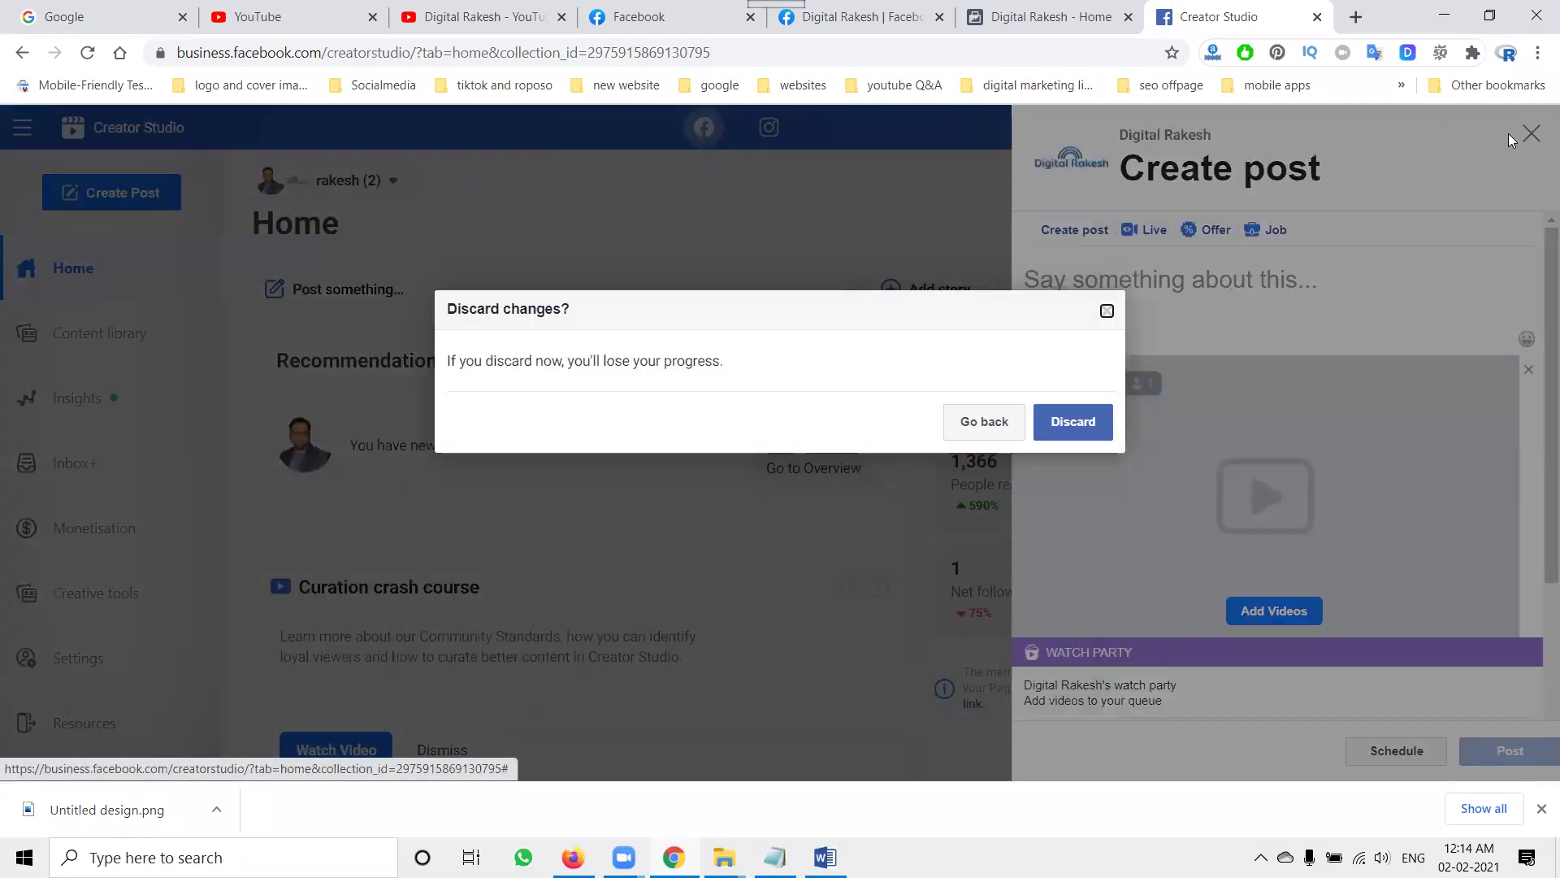
pyautogui.click(1066, 422)
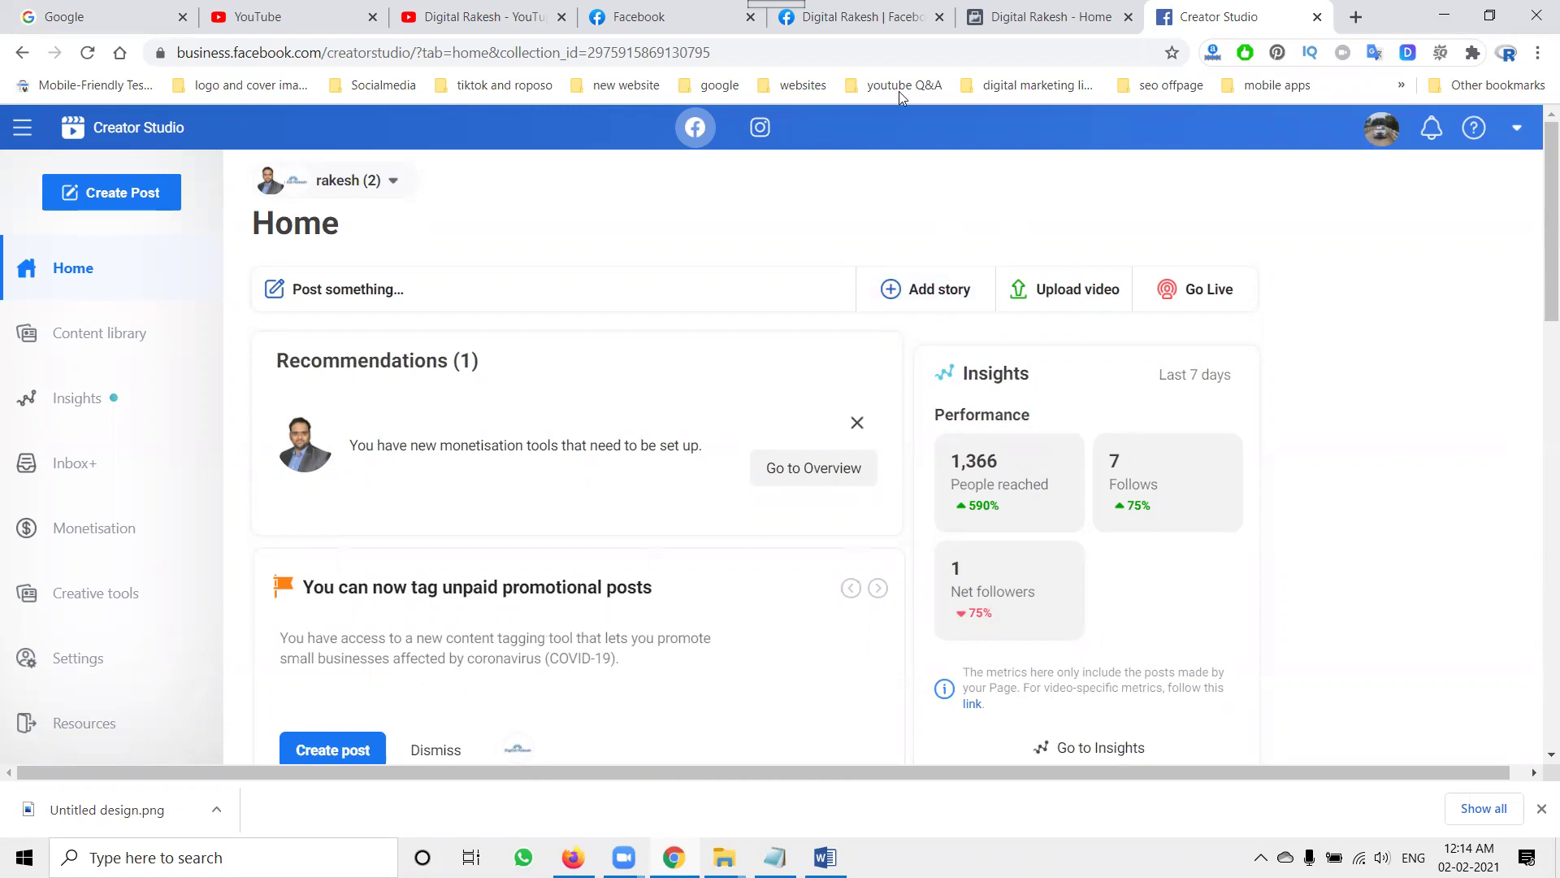
# Back on the Facebook tab, queue the Popup & Sticky Ads video and continue to the post
pyautogui.click(862, 16)
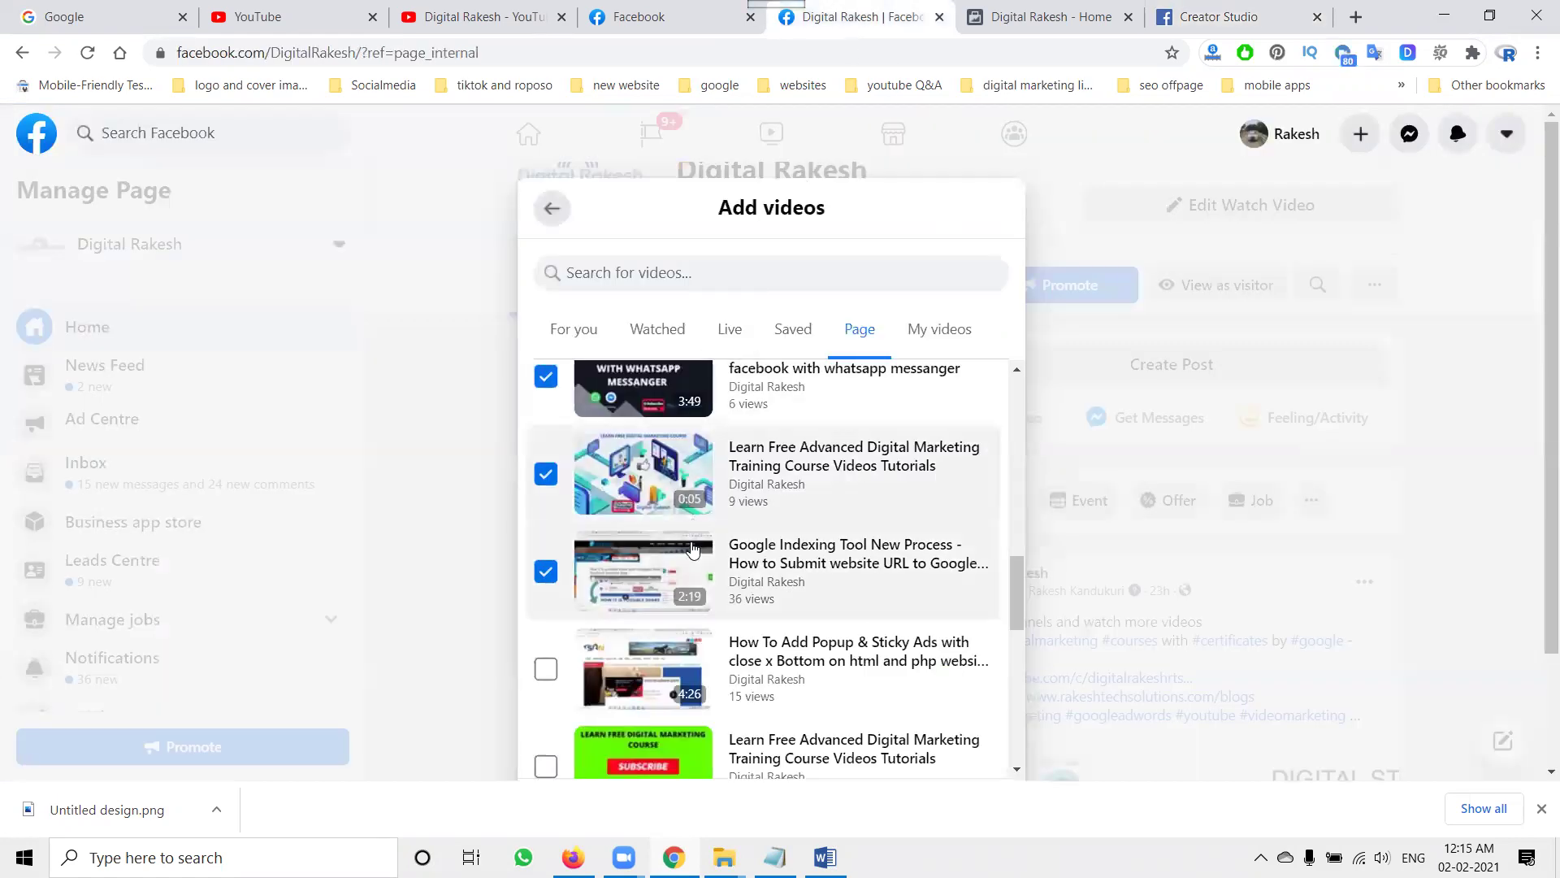
pyautogui.click(545, 669)
pyautogui.click(825, 857)
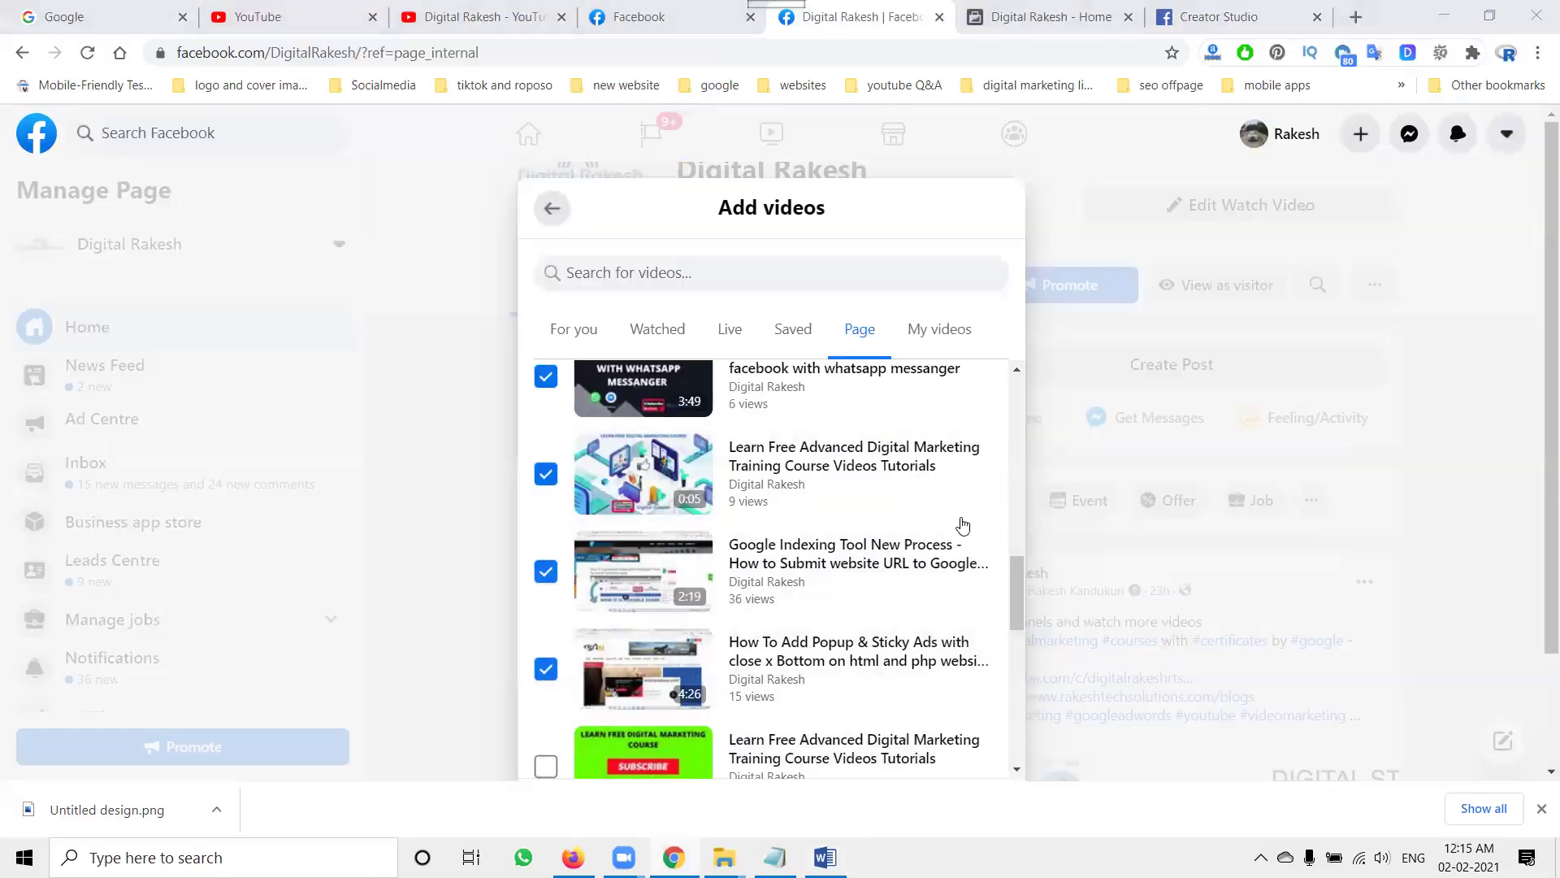
pyautogui.click(1492, 11)
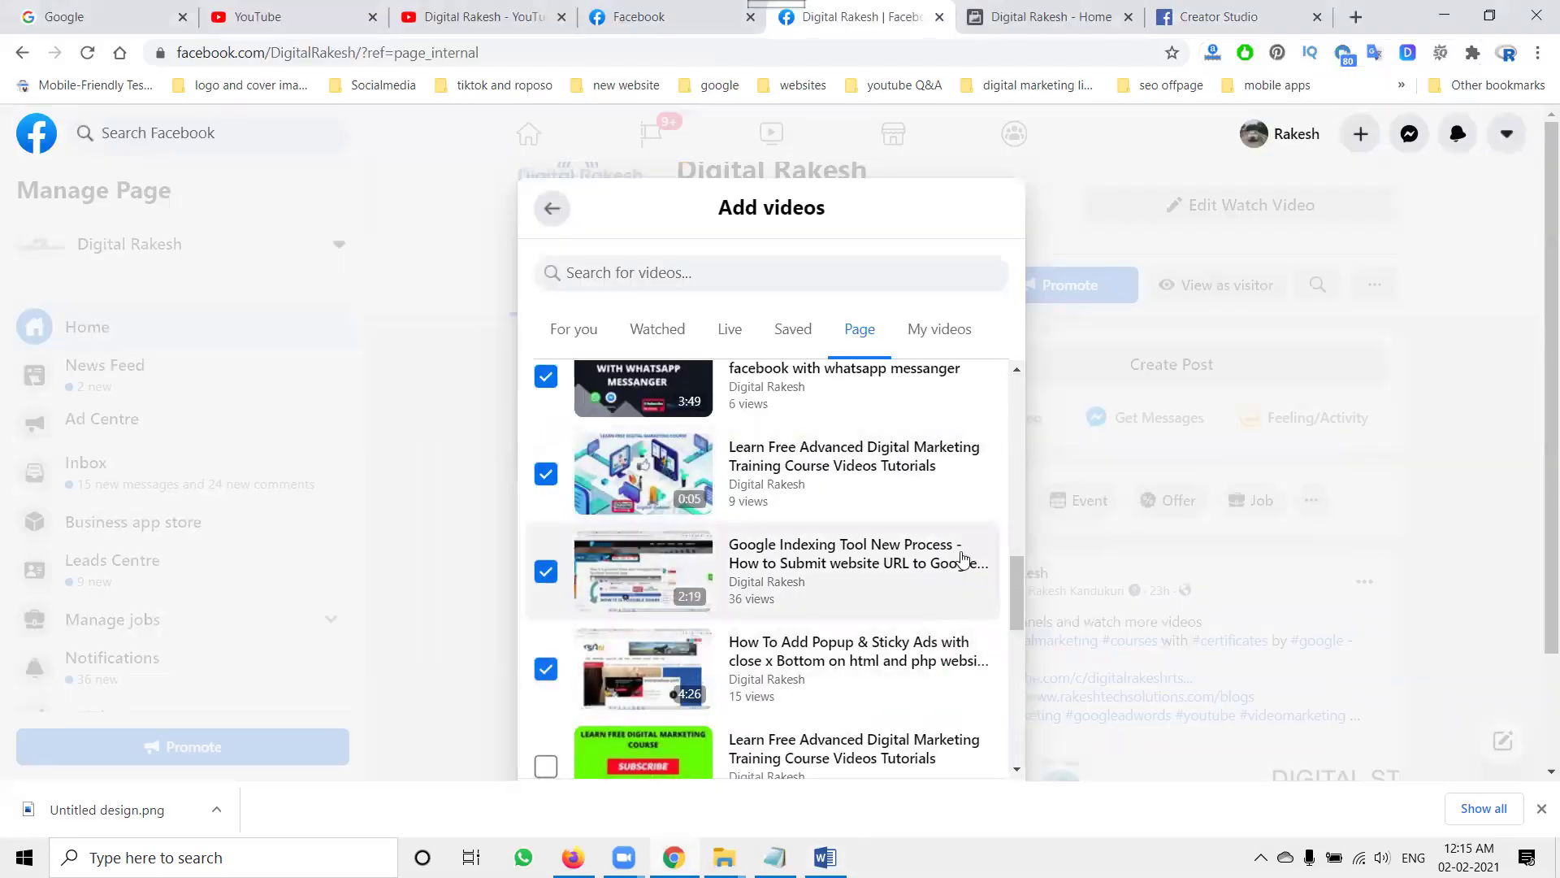
pyautogui.click(958, 675)
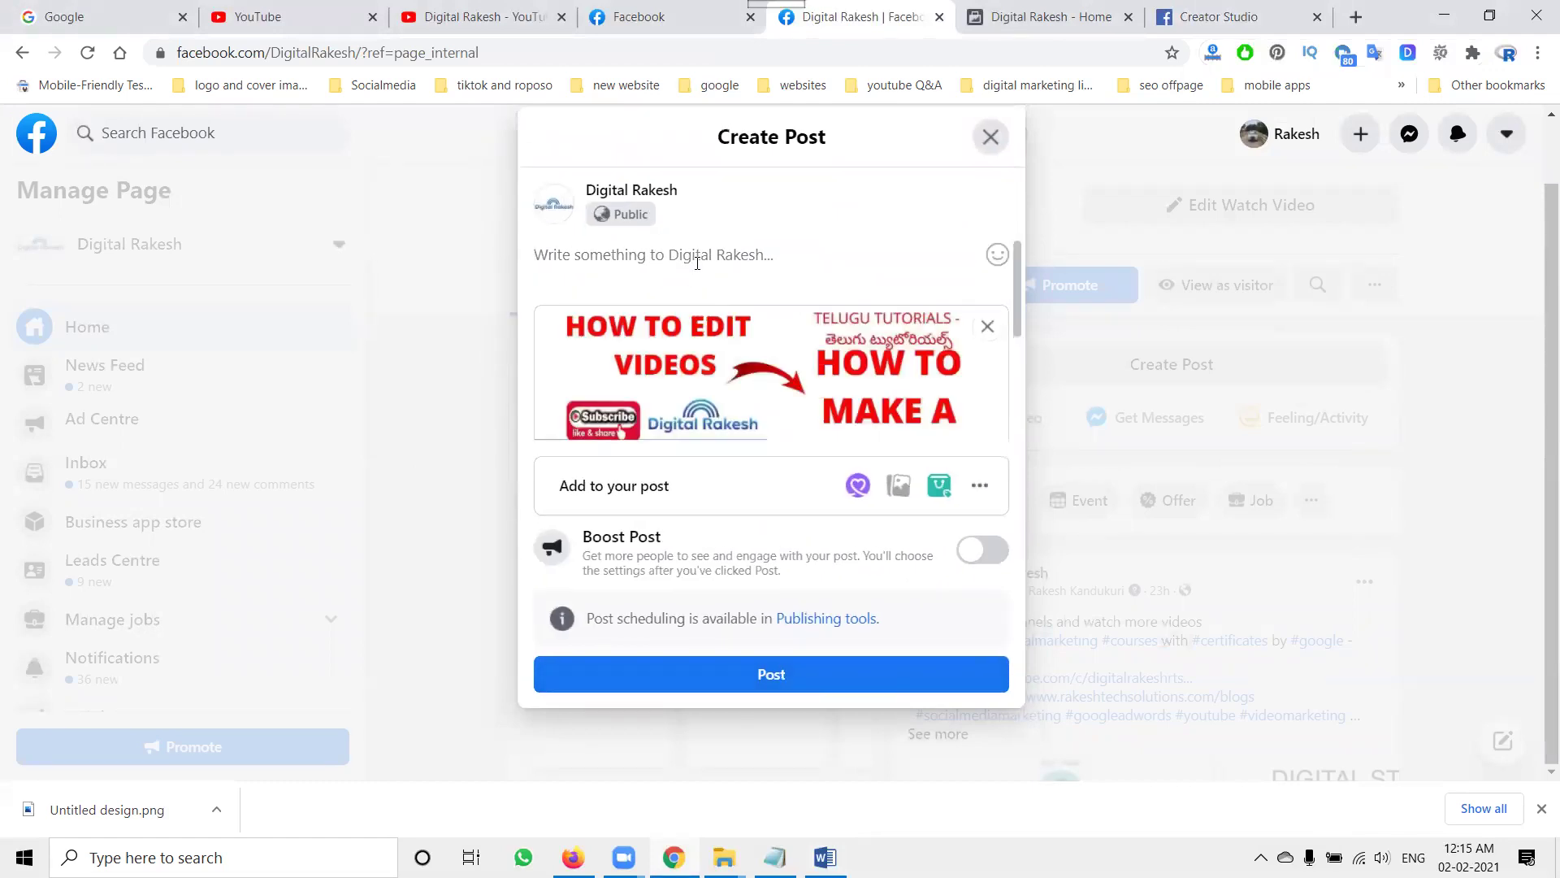
# Paste the 'Subscribe our channels and watch more videos' caption with hashtags, then post it
pyautogui.write('Subscribe our channels and watch more videos free #online #digitalmarketing #courses with #certificates by #google - #digitalrakesh https://www.youtube.com/c/digitalrakeshrts?sub_confirmation=1 Learn Here https://www.rakeshtechsolutions.com/blogs  #socialmediamarketing #googleadwords #youtube #videomarketing #seo #sem #smo #smm  #facebook #twitter #linkedin #instagram #mobileapps #googlemap  #affiliatemarketing  #emailmarketing #socialmedia #blogger #wordpress #amazon #marketing #bing')
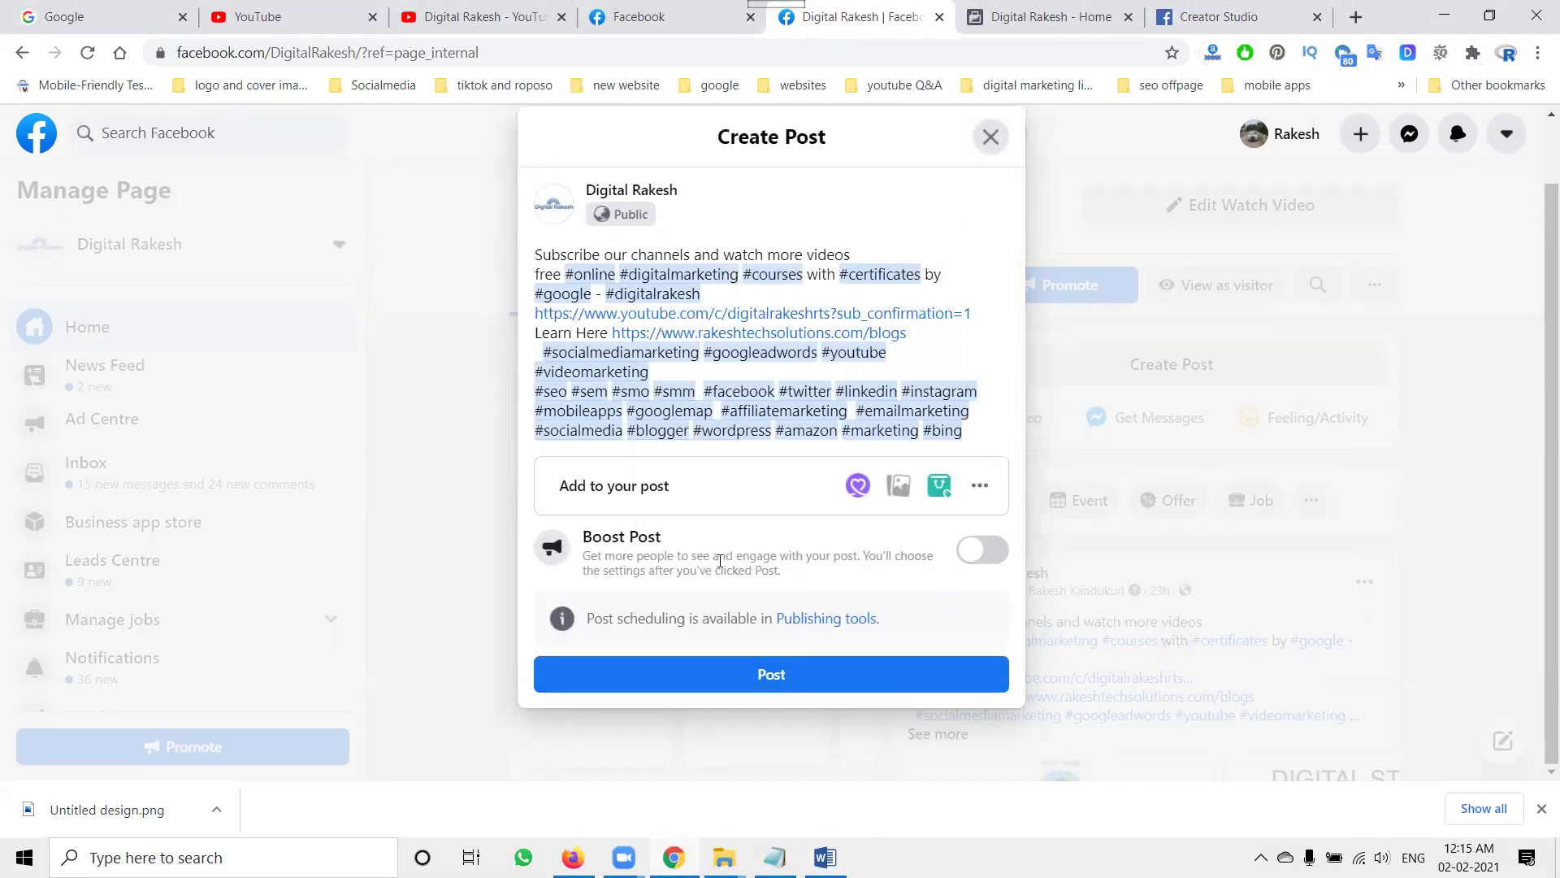
pyautogui.click(703, 675)
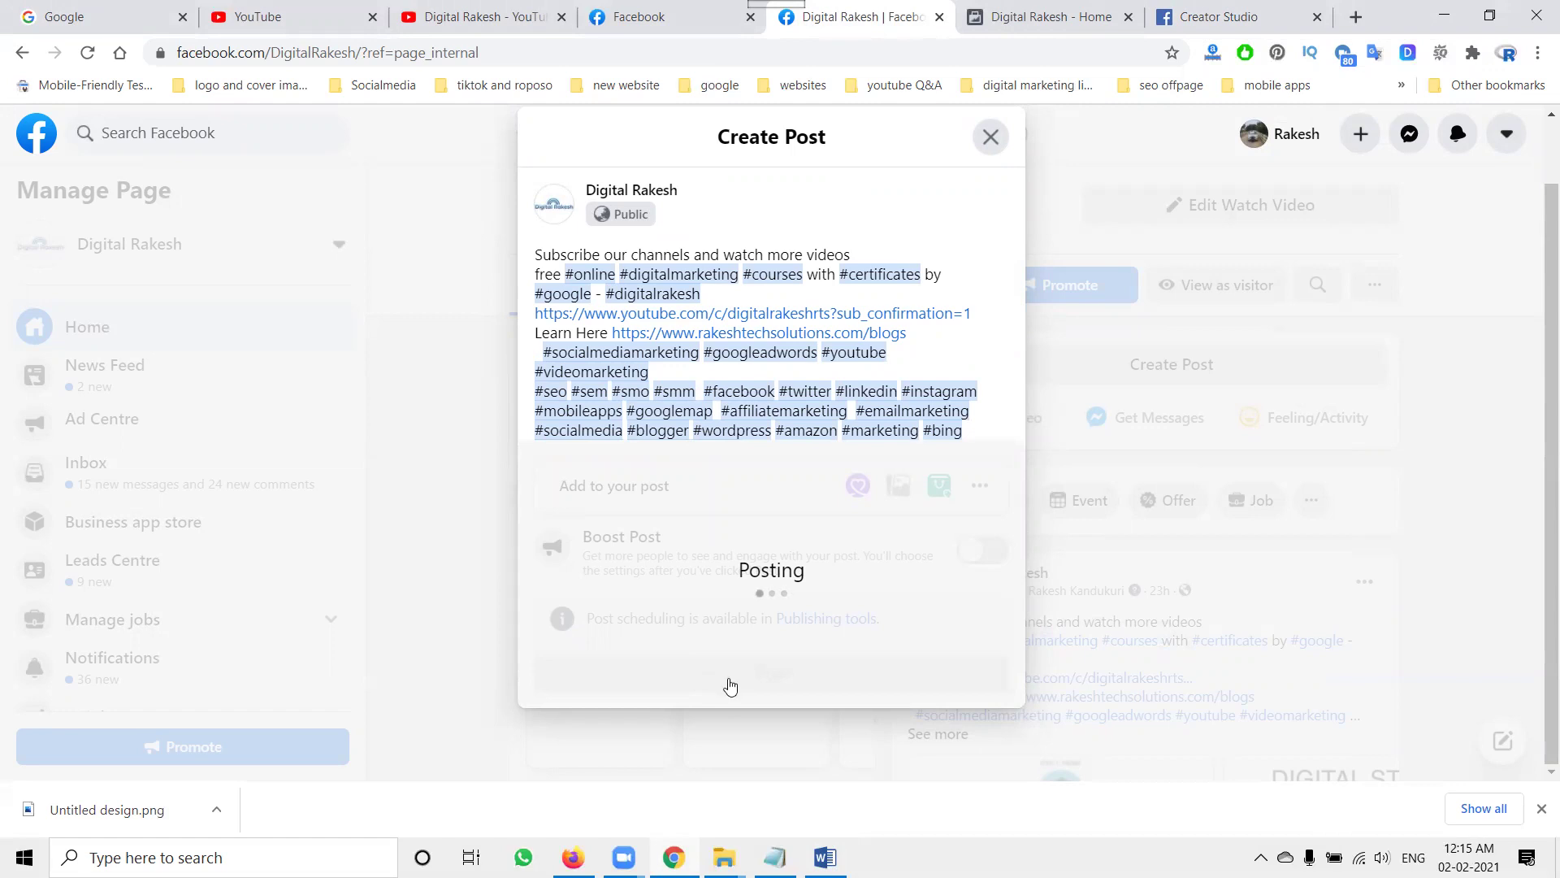
# Review the published watch party post, then return to the Digital Rakesh YouTube channel's videos
pyautogui.scroll(-4, 842, 453)
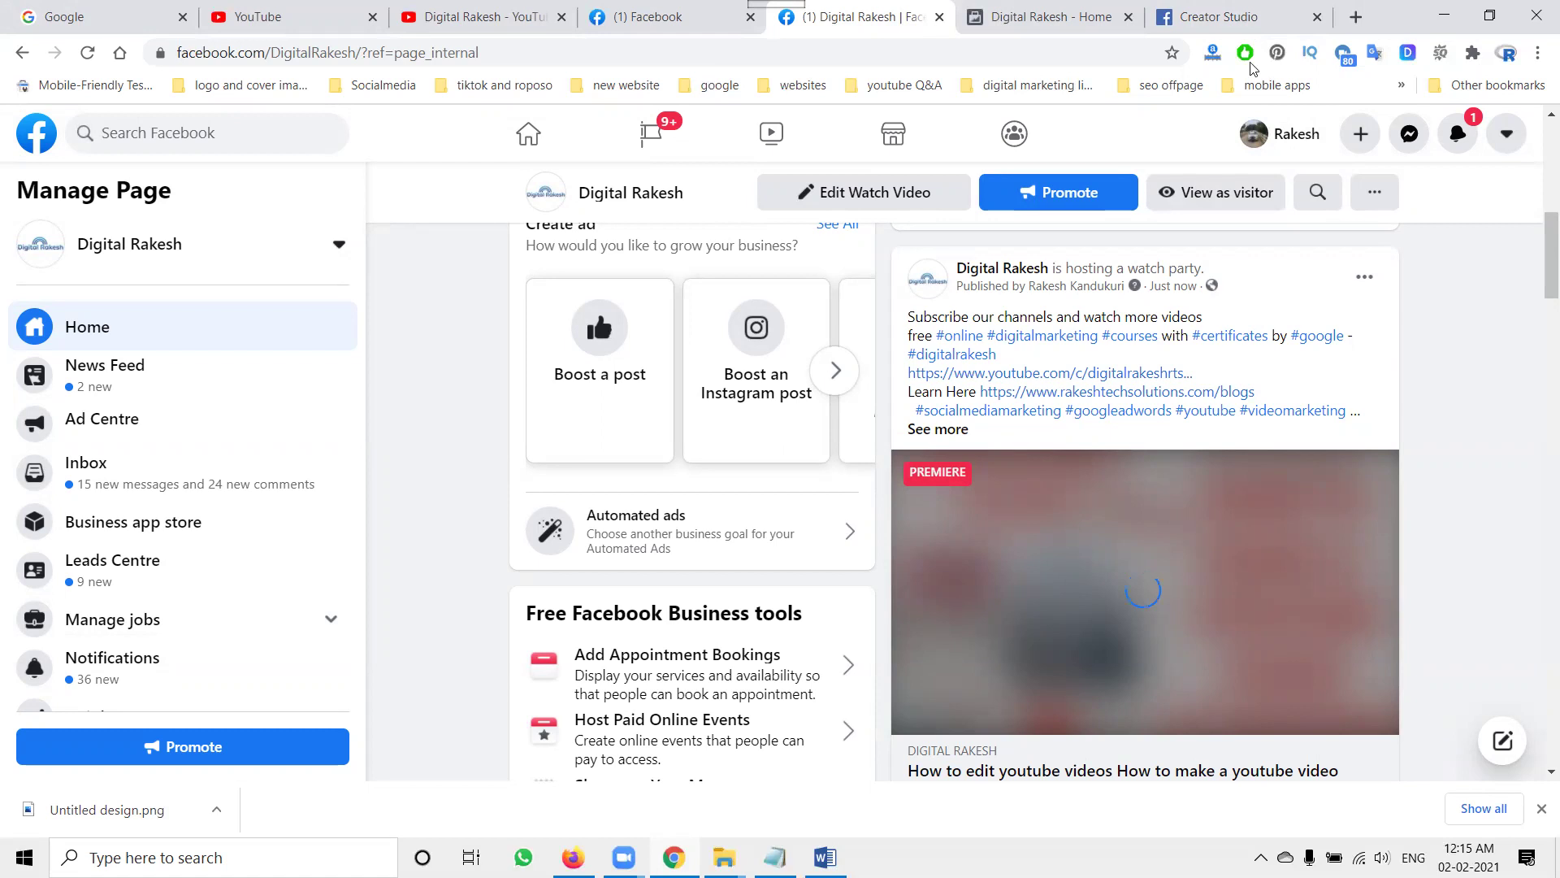
pyautogui.moveTo(1249, 62)
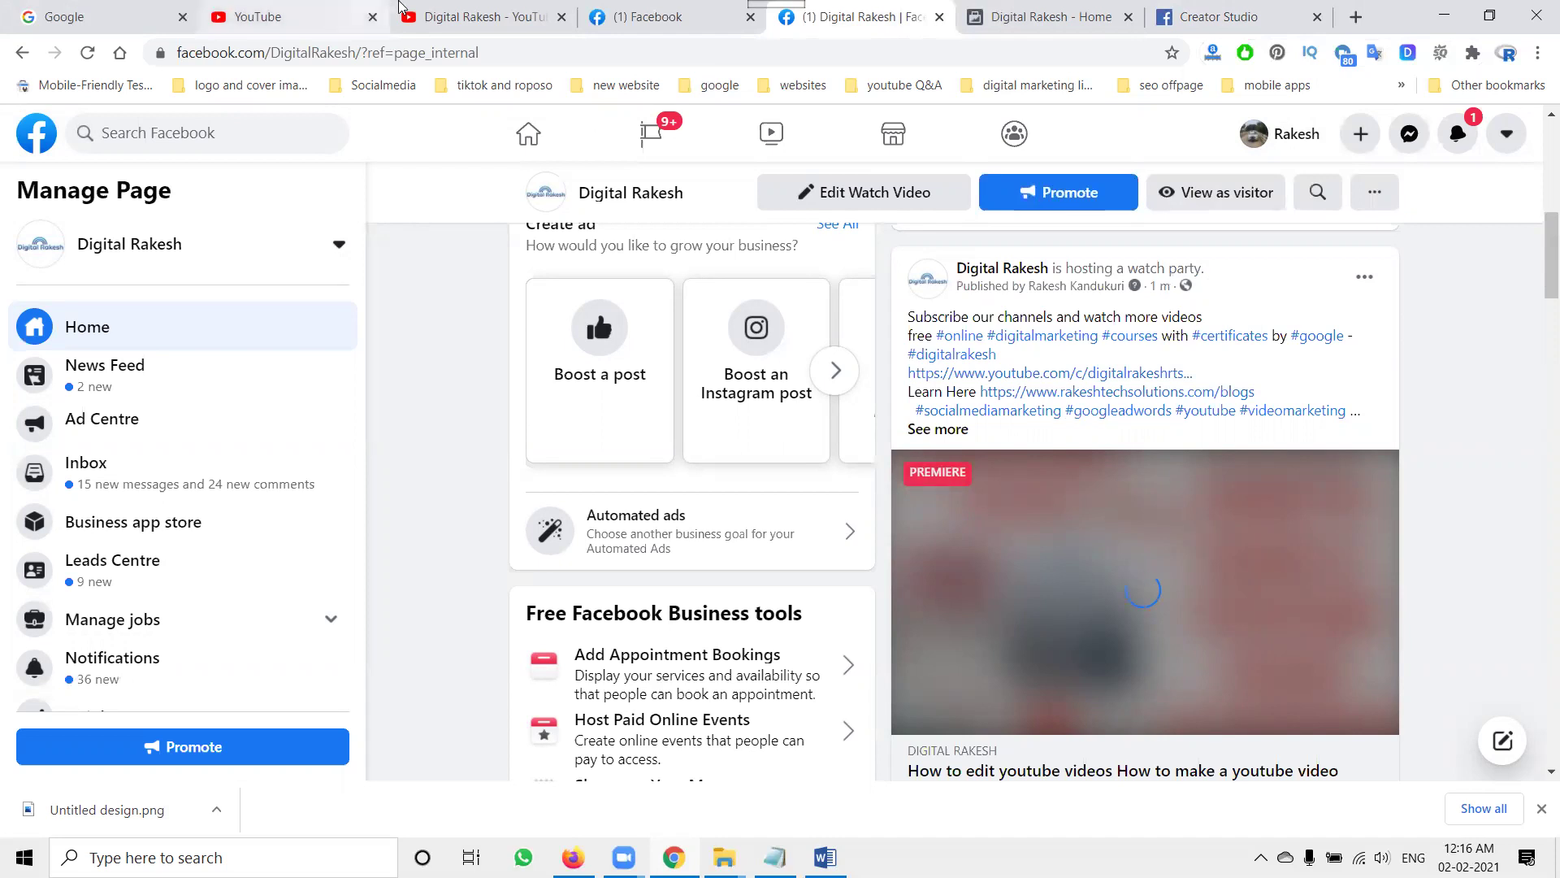
pyautogui.click(404, 10)
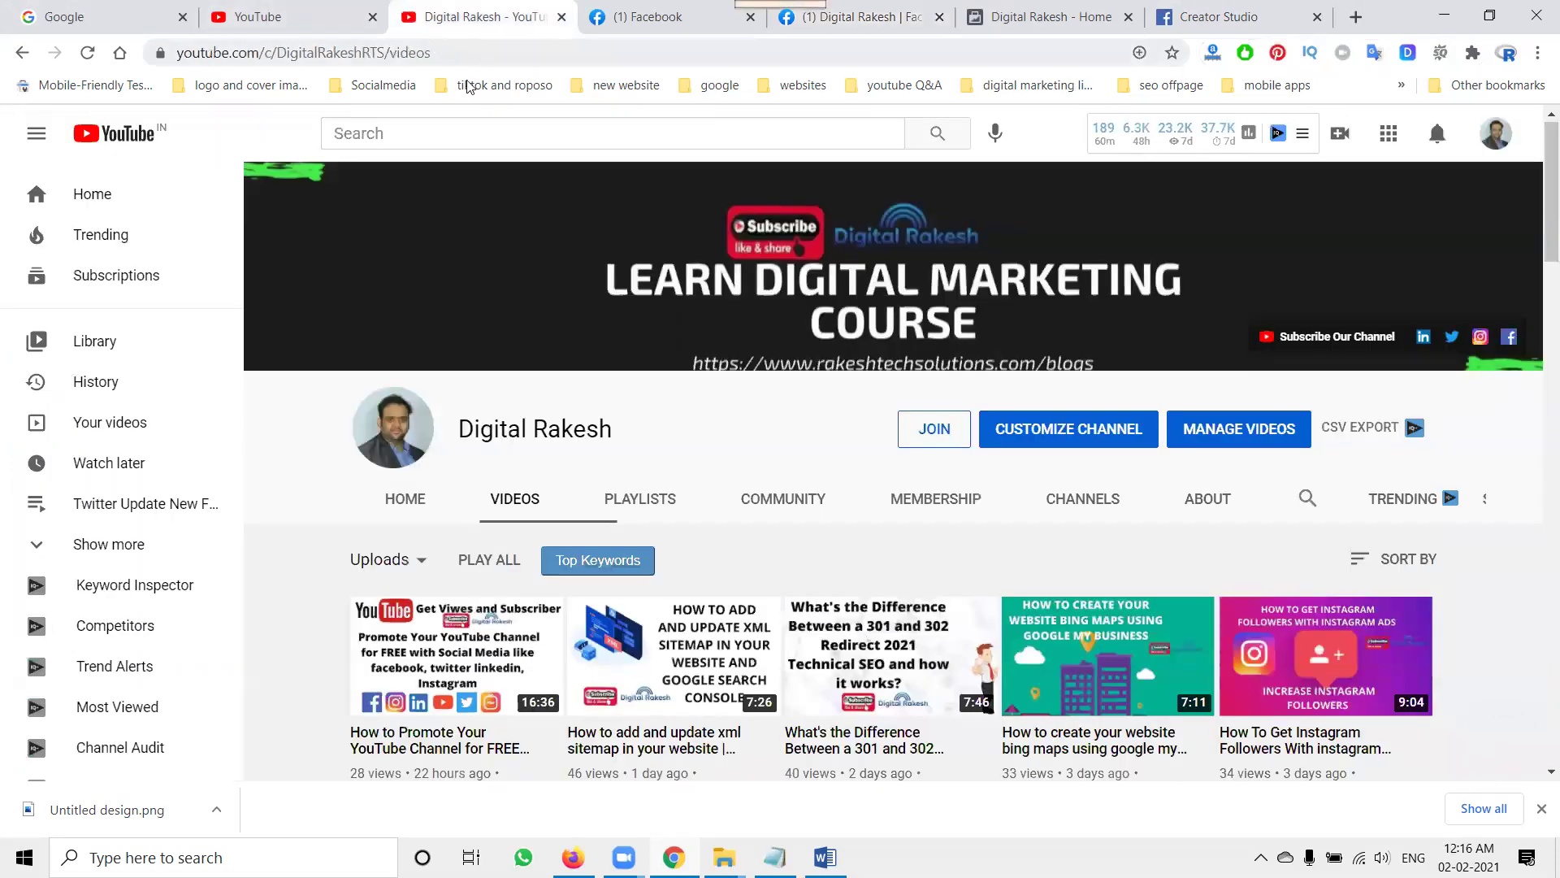